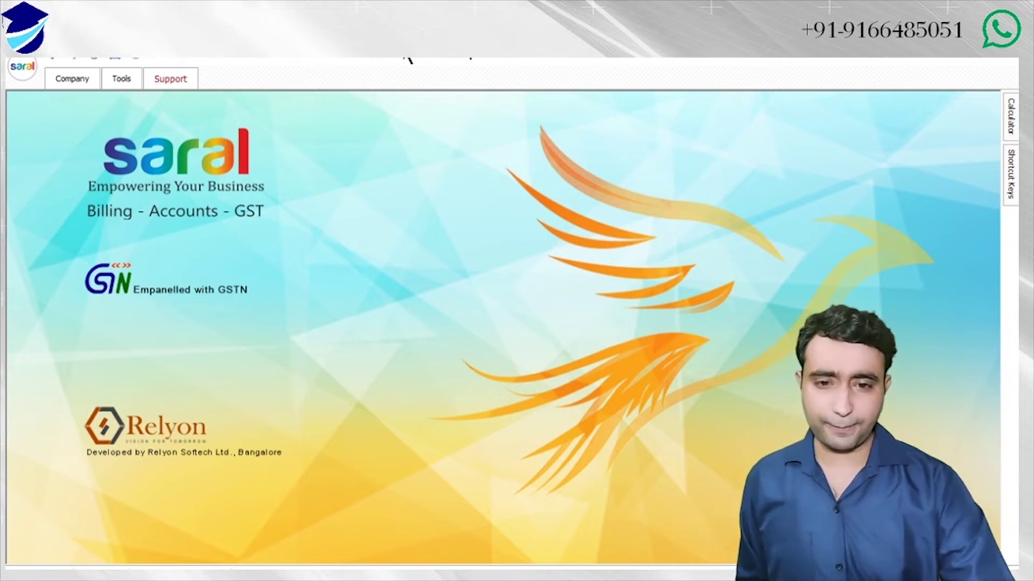
- Create a new company named Academy Commerce on the default server
click(78, 81)
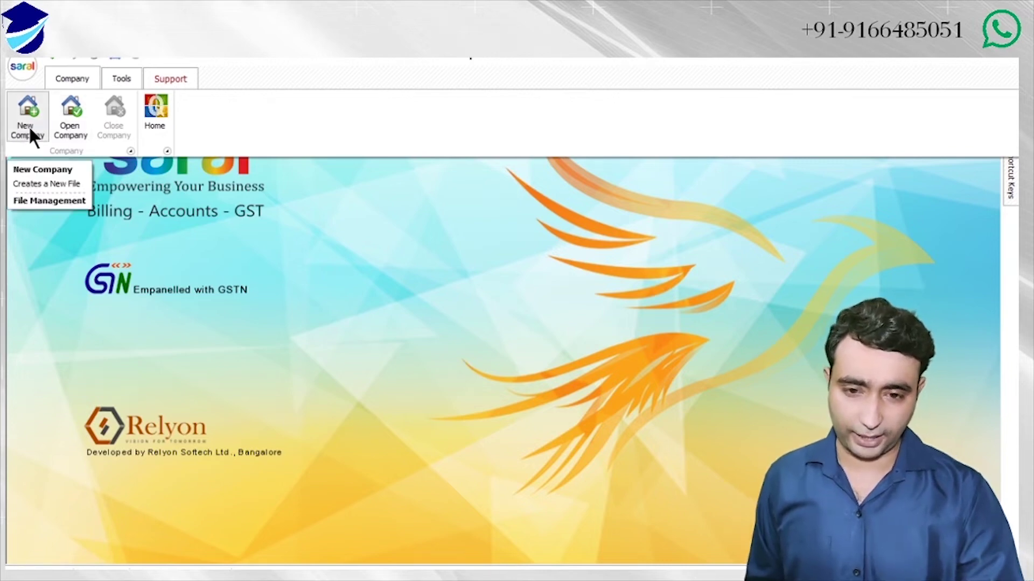
click(30, 129)
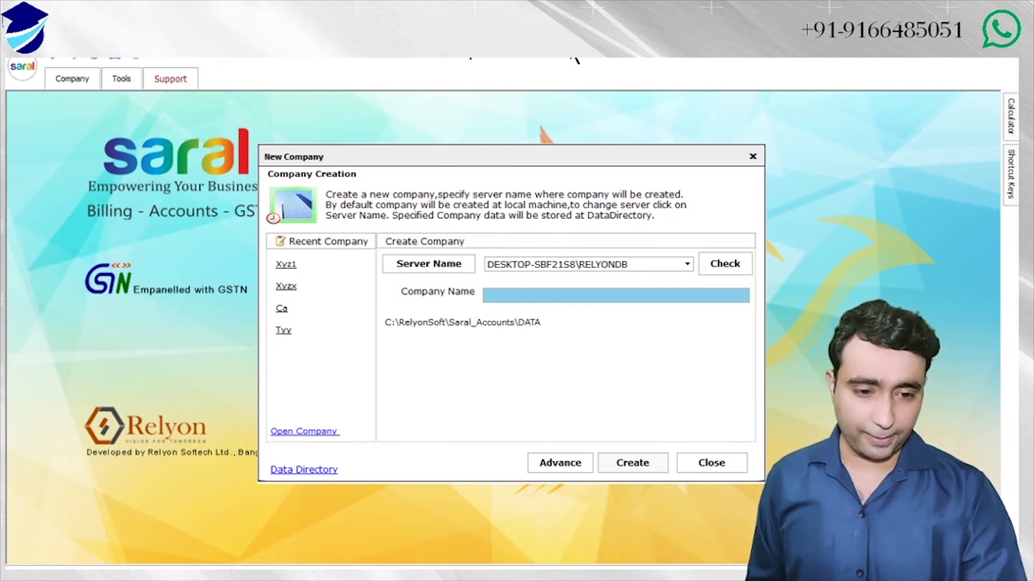
text(Ac)
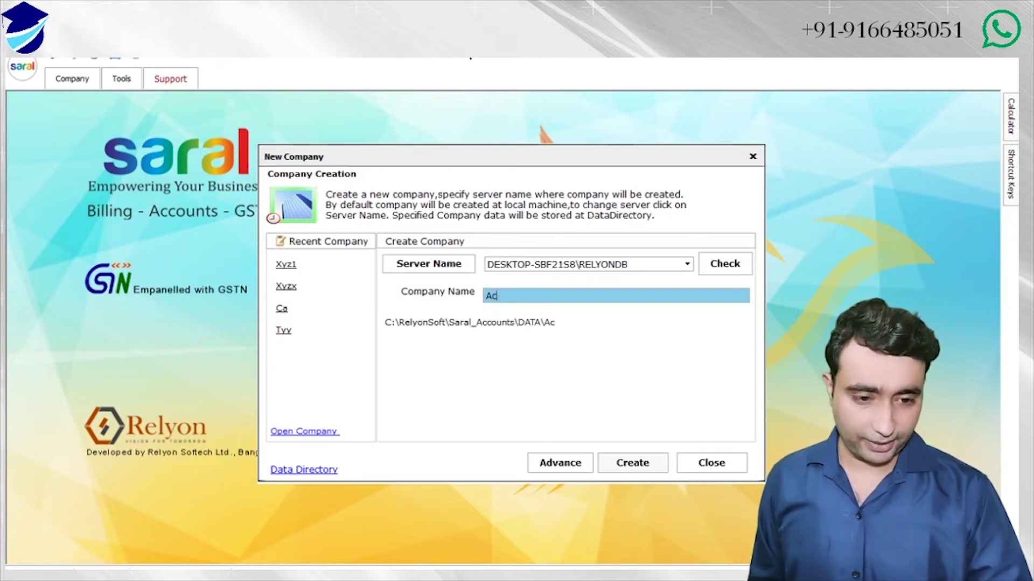
text(ademy)
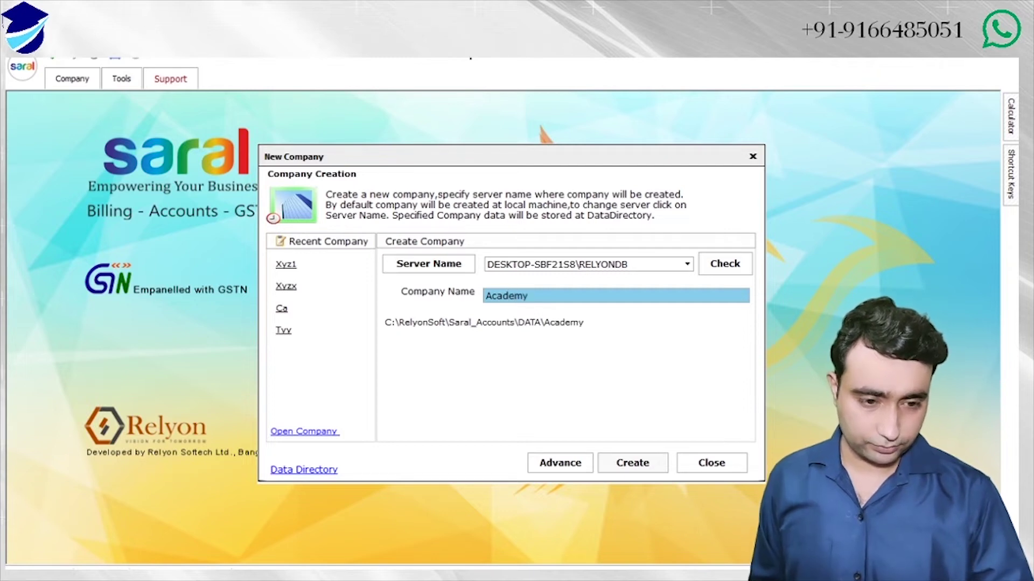
text( Commerce)
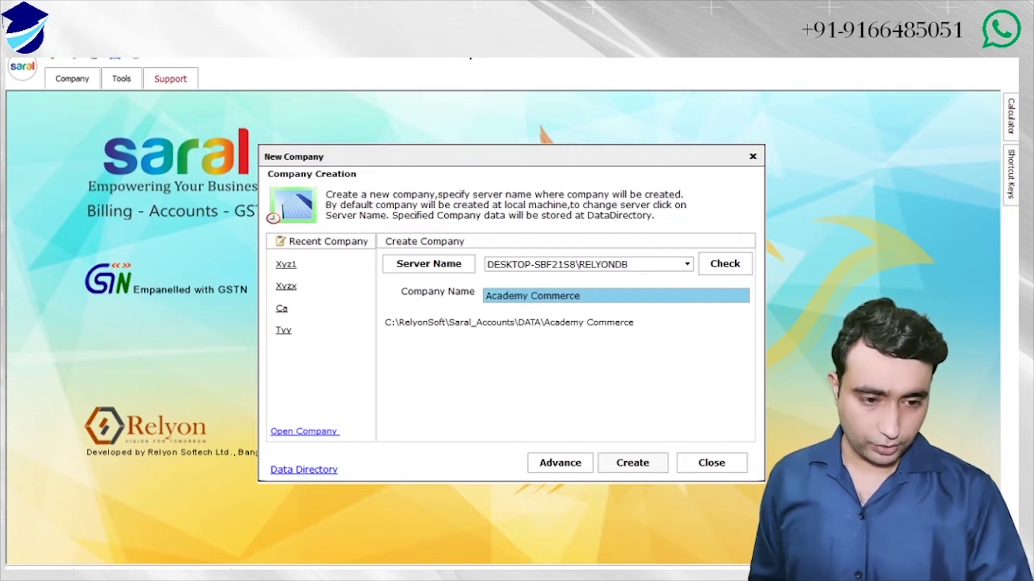
click(644, 466)
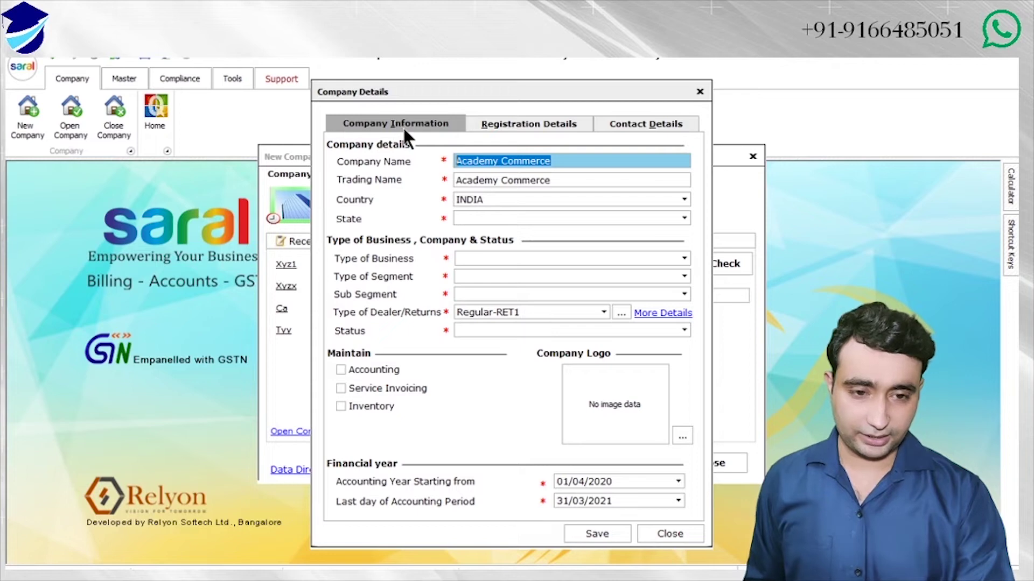
- Look over the registration and contact sections of the company details, and return to the general company information
click(535, 122)
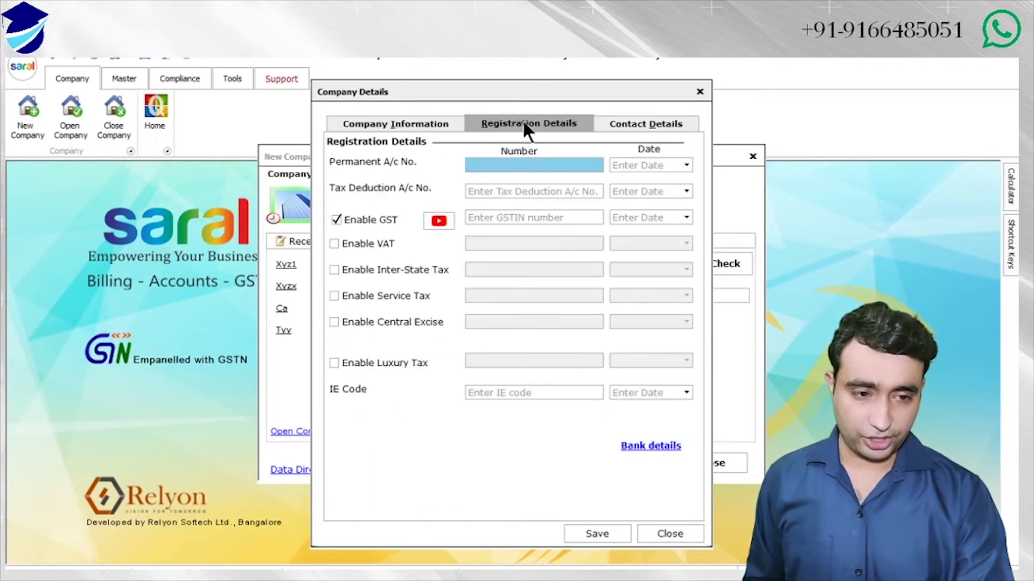
click(641, 127)
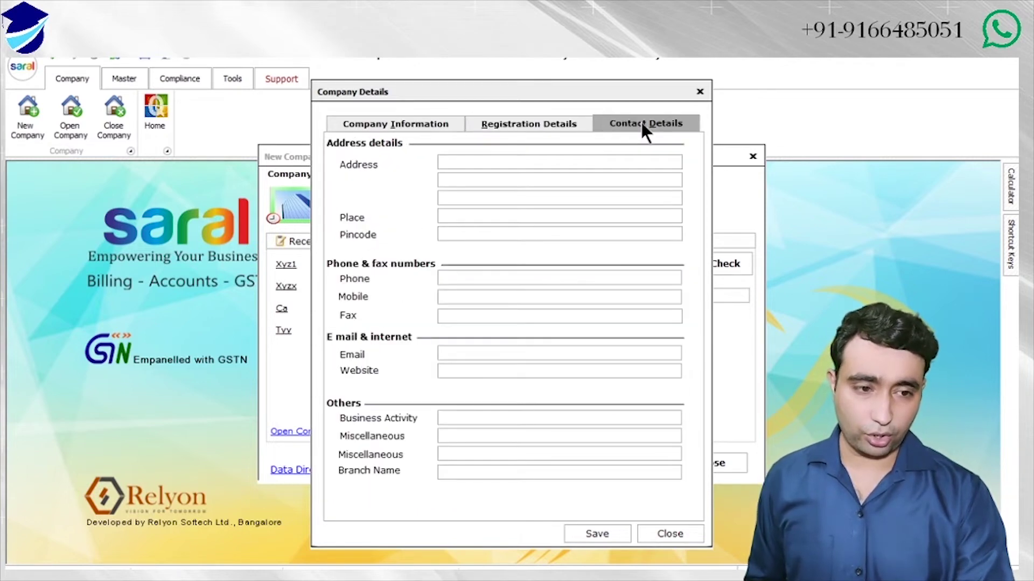
click(393, 129)
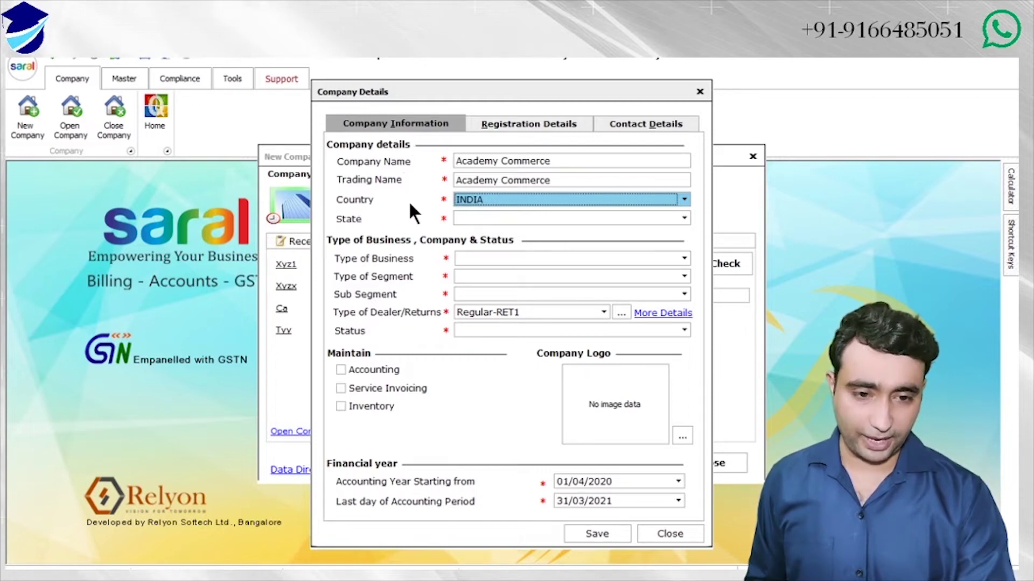
- Set the company's state to Andhra Pradesh and its type of business to Trading
click(548, 217)
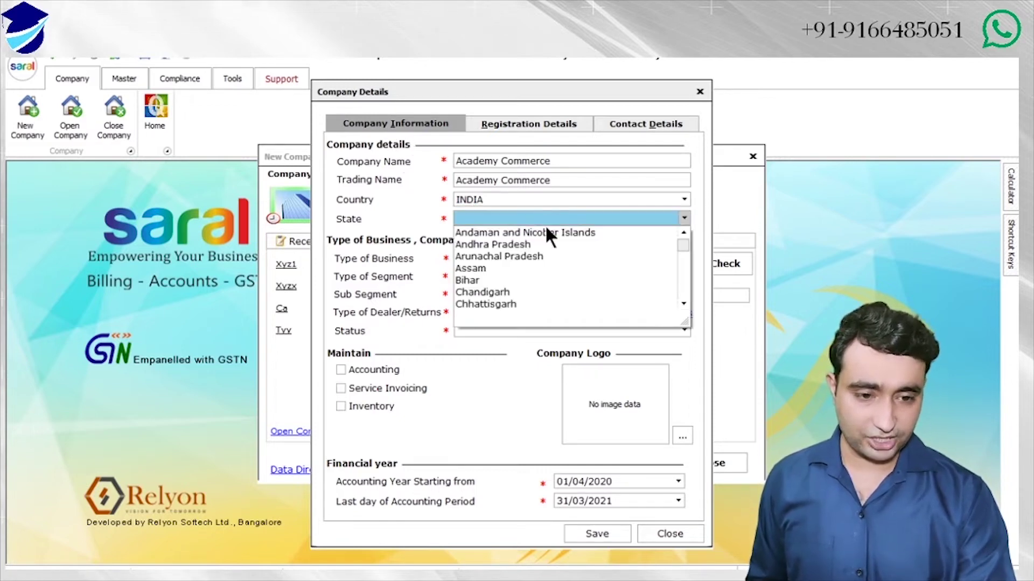
click(501, 244)
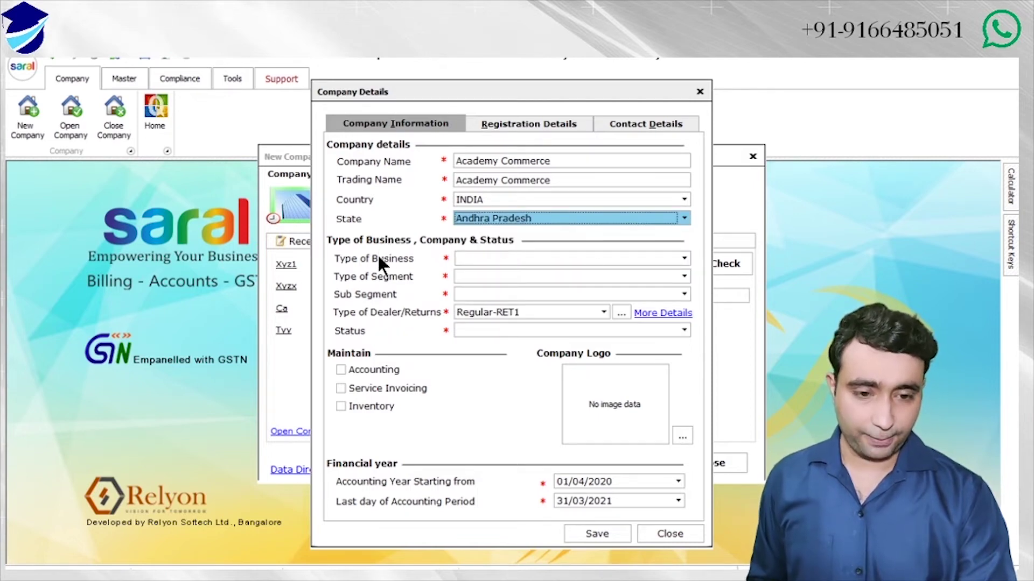
click(528, 258)
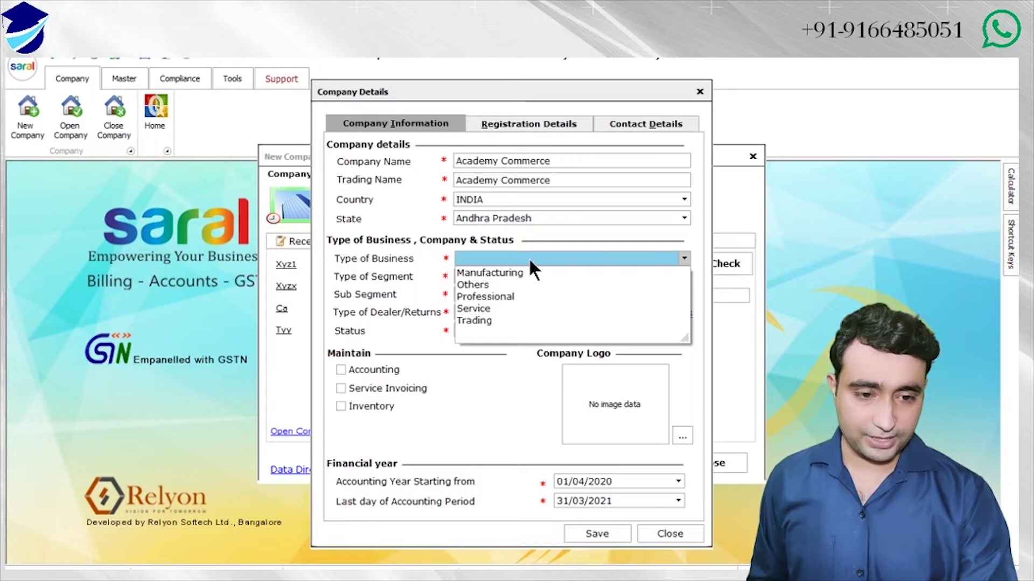
click(481, 321)
- Set the type of segment to General, and review the available segment and sub segment choices
click(479, 272)
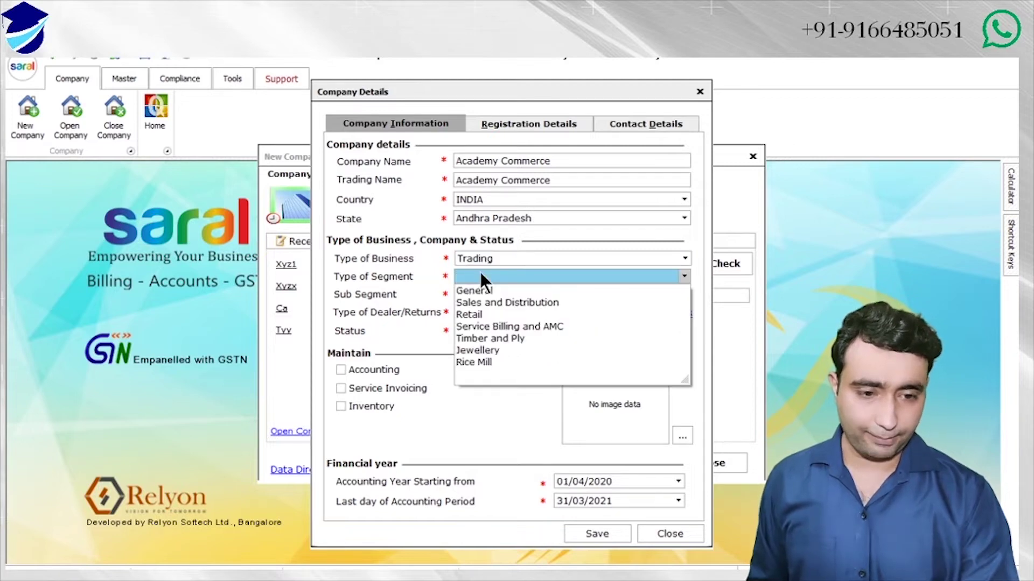
click(487, 289)
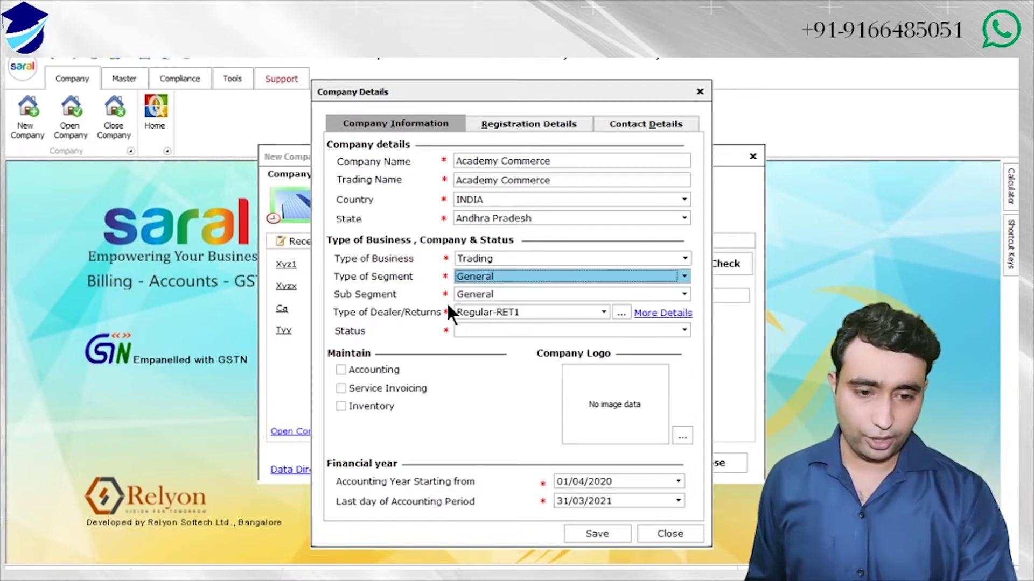
click(516, 276)
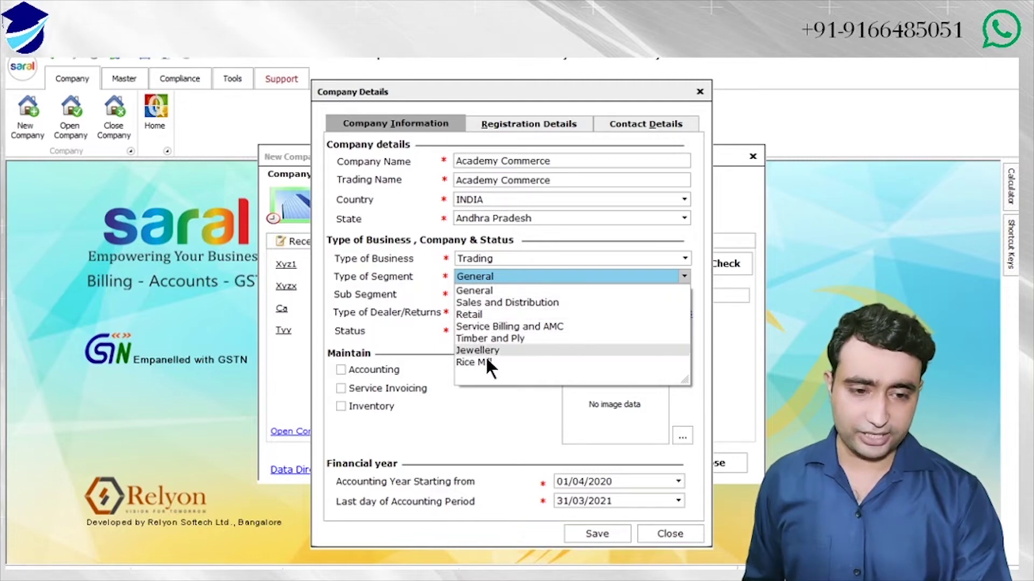
click(486, 277)
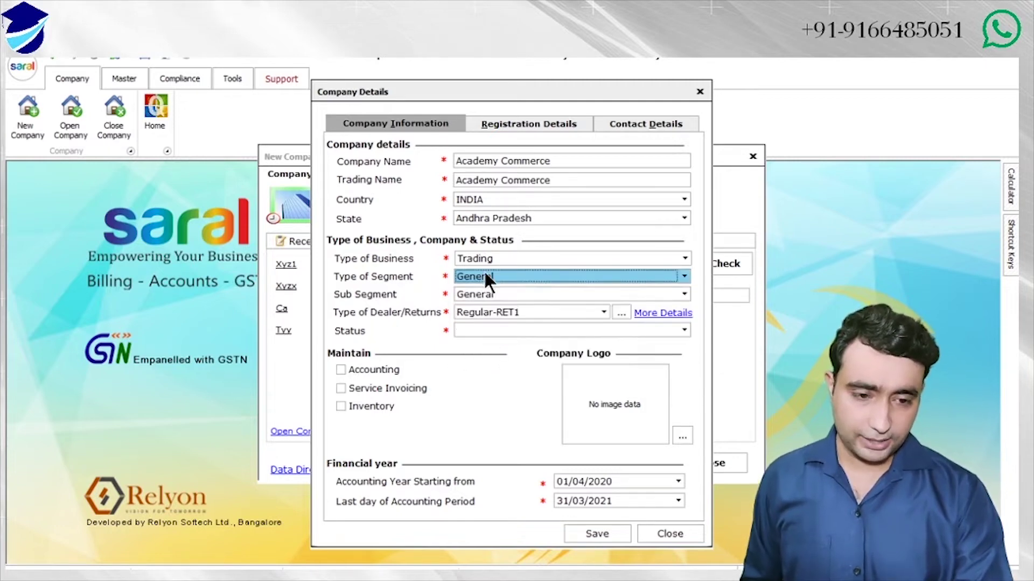
click(484, 294)
click(485, 294)
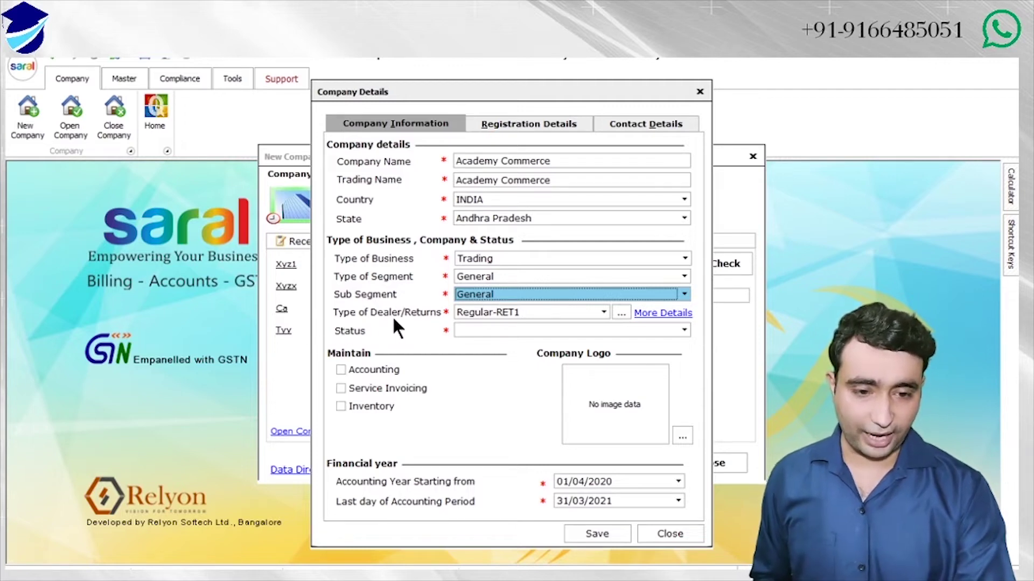
- Review the available dealer/return types, keeping Regular-RET1
click(603, 313)
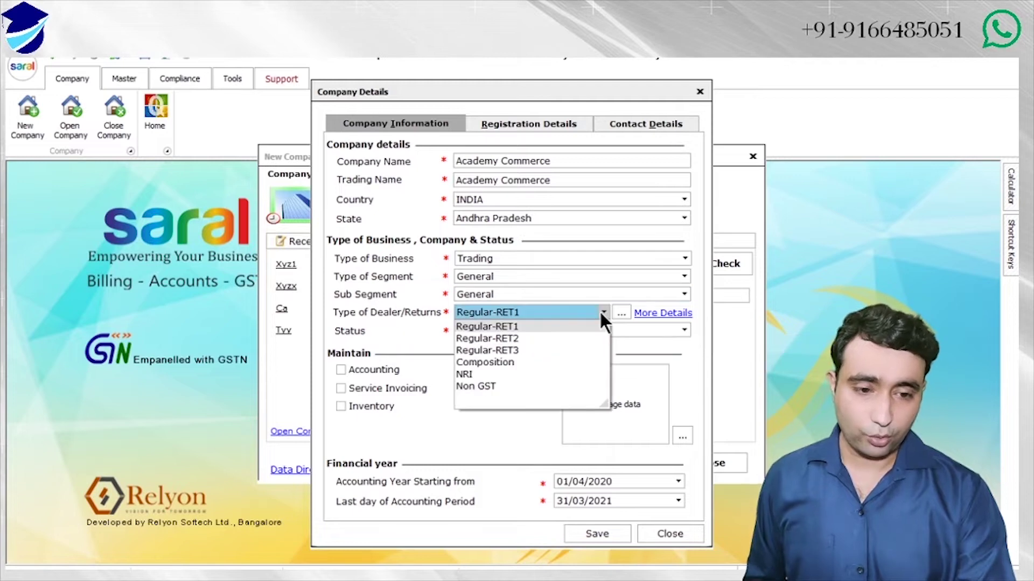
click(601, 315)
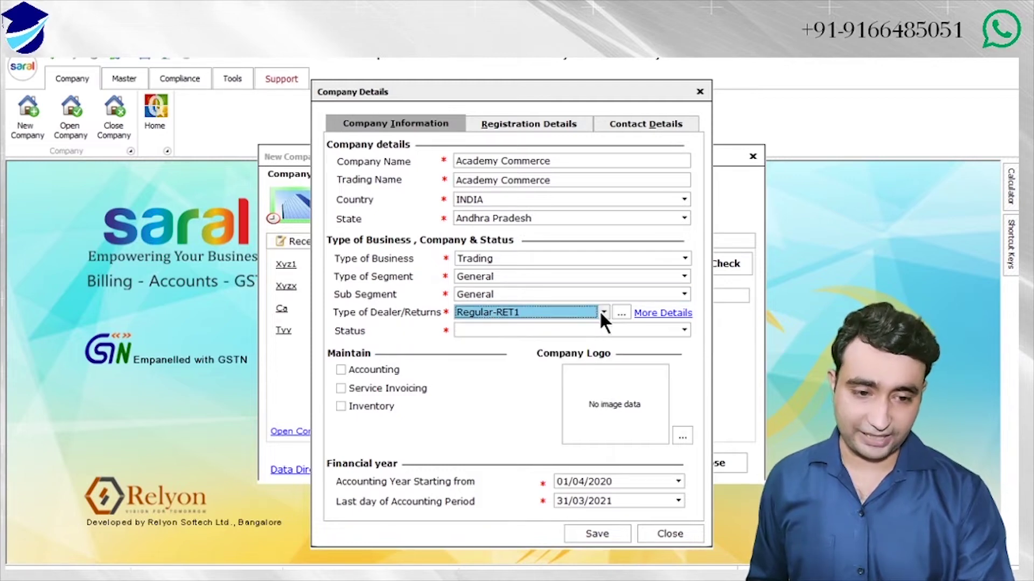
click(467, 312)
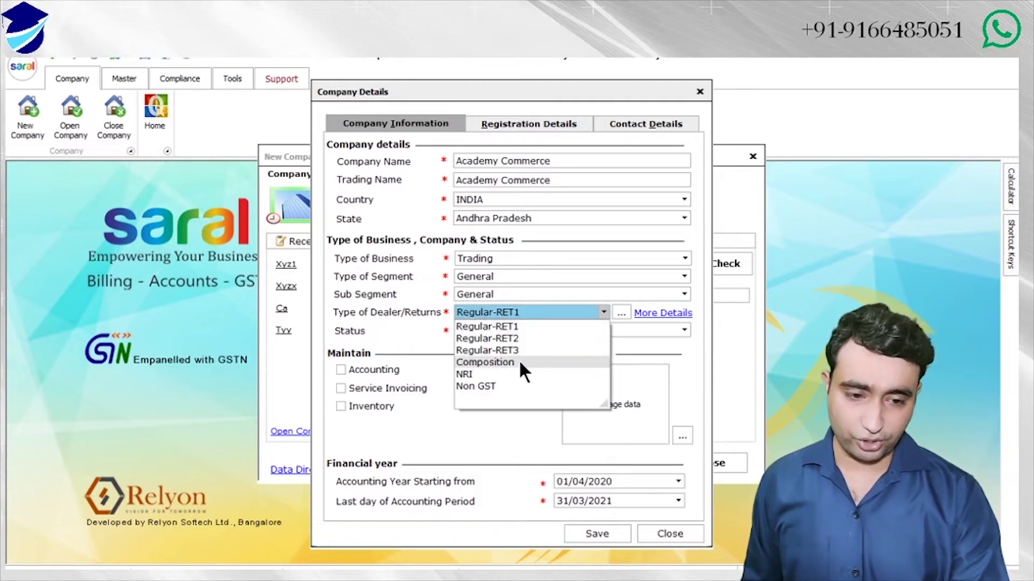
click(476, 312)
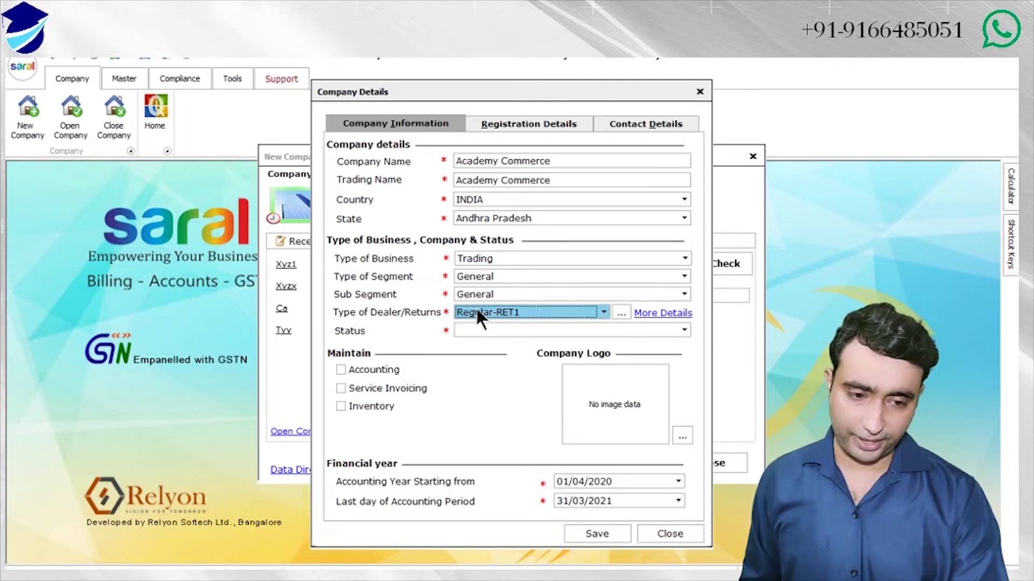
- Set the company's status to Proprietor
click(483, 331)
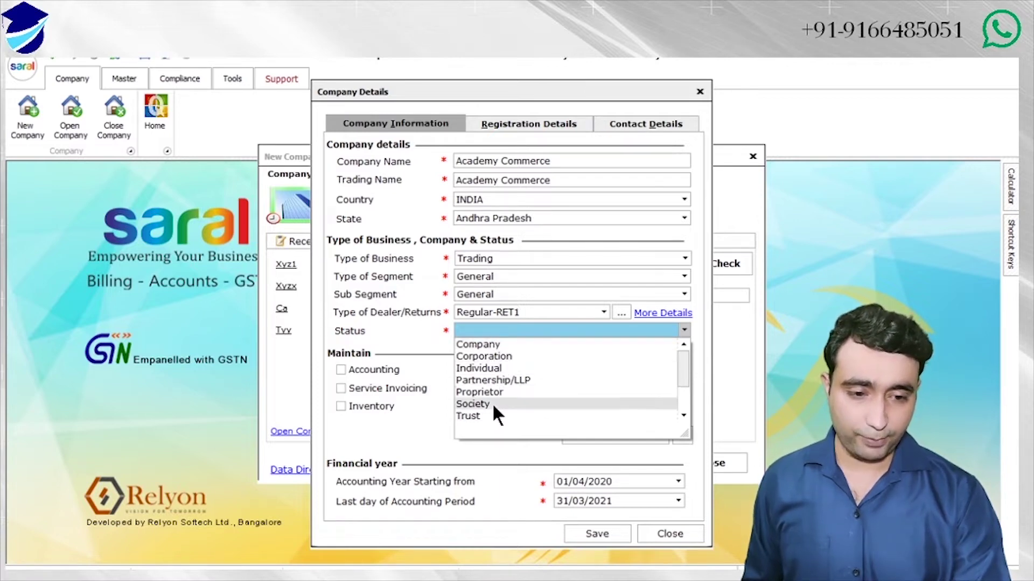
click(495, 345)
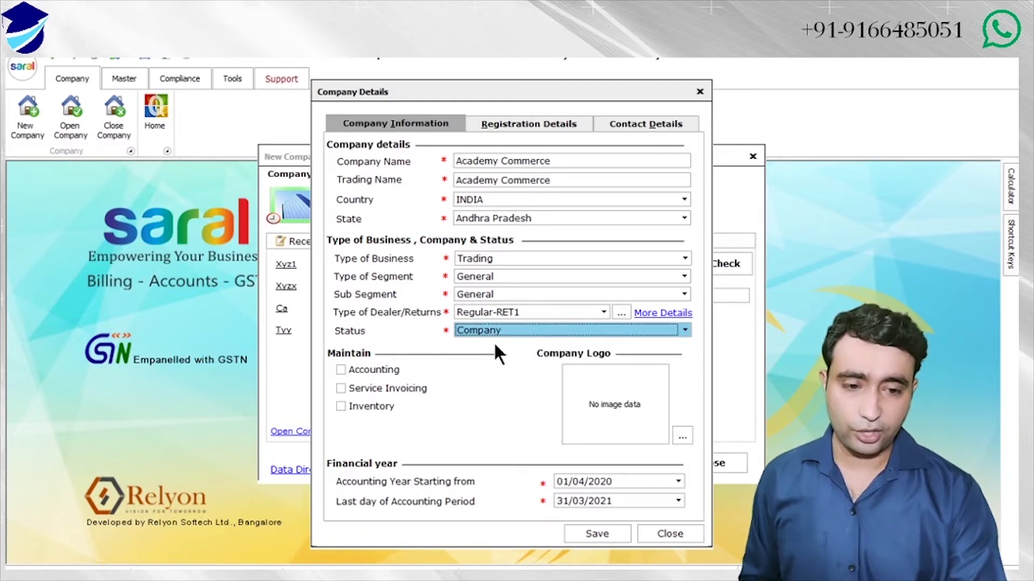
click(500, 331)
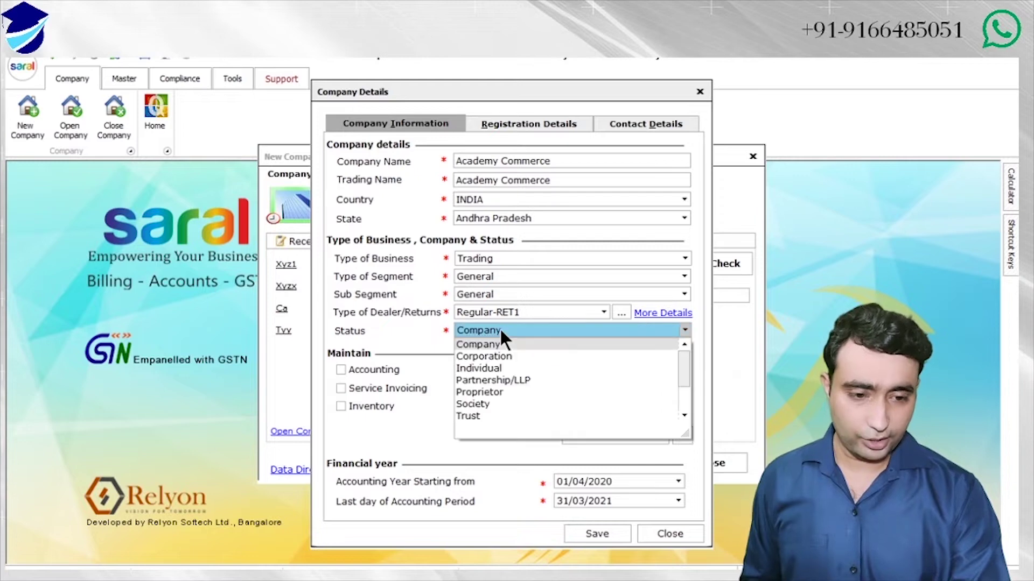
click(504, 392)
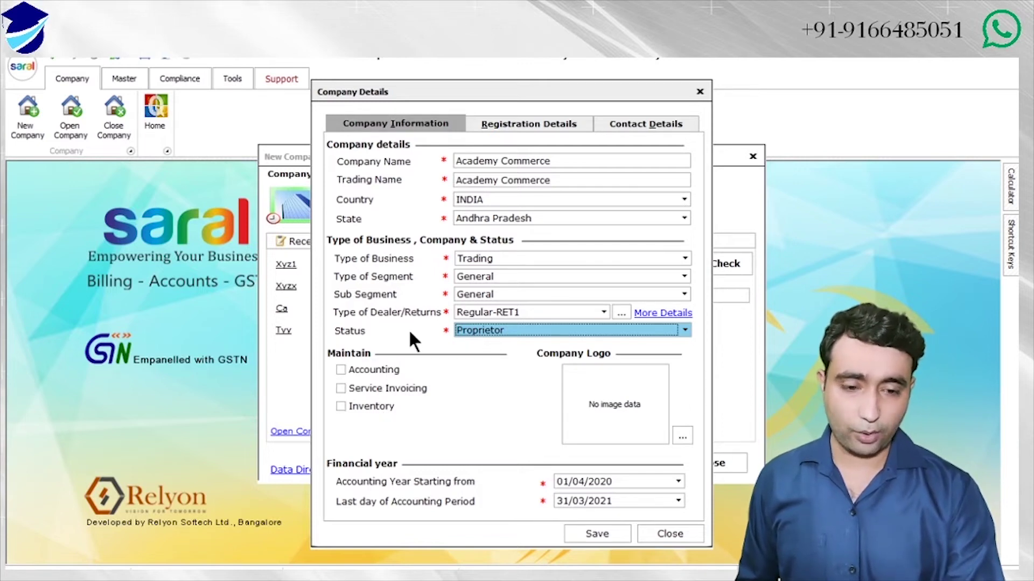
- Enable Accounting and Inventory as the maintained modules, leaving Service Invoicing off
click(362, 377)
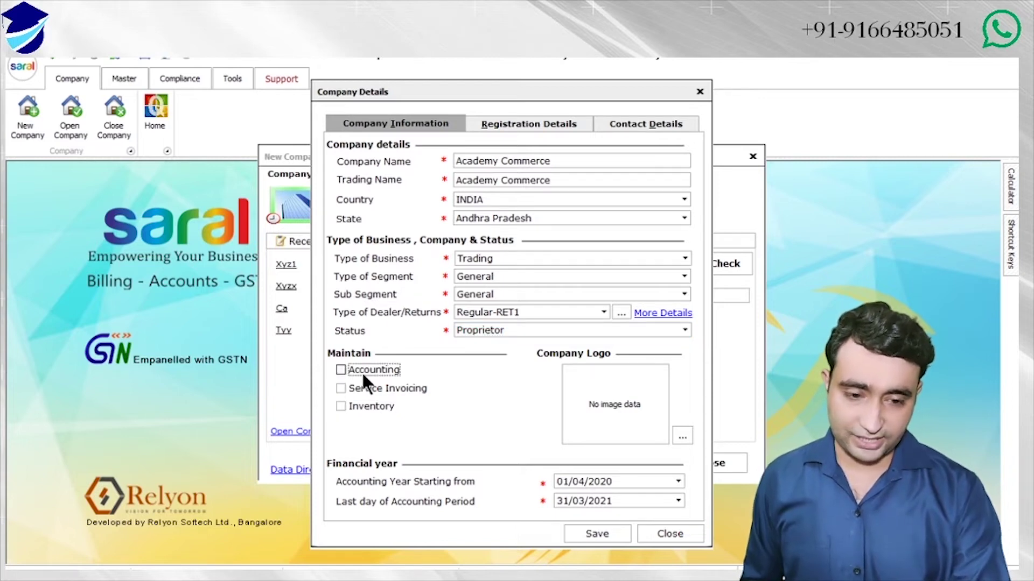
click(379, 386)
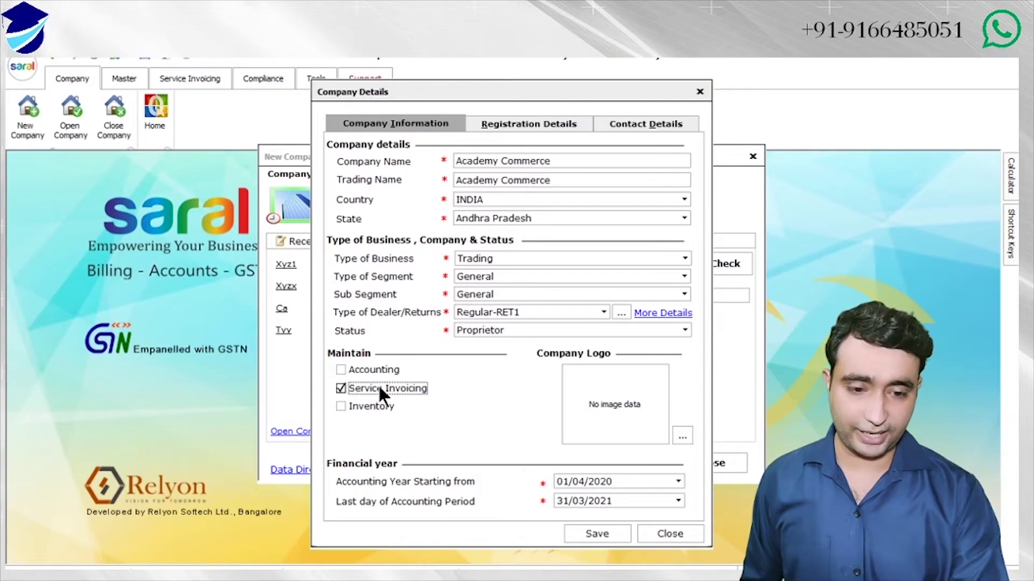
click(379, 388)
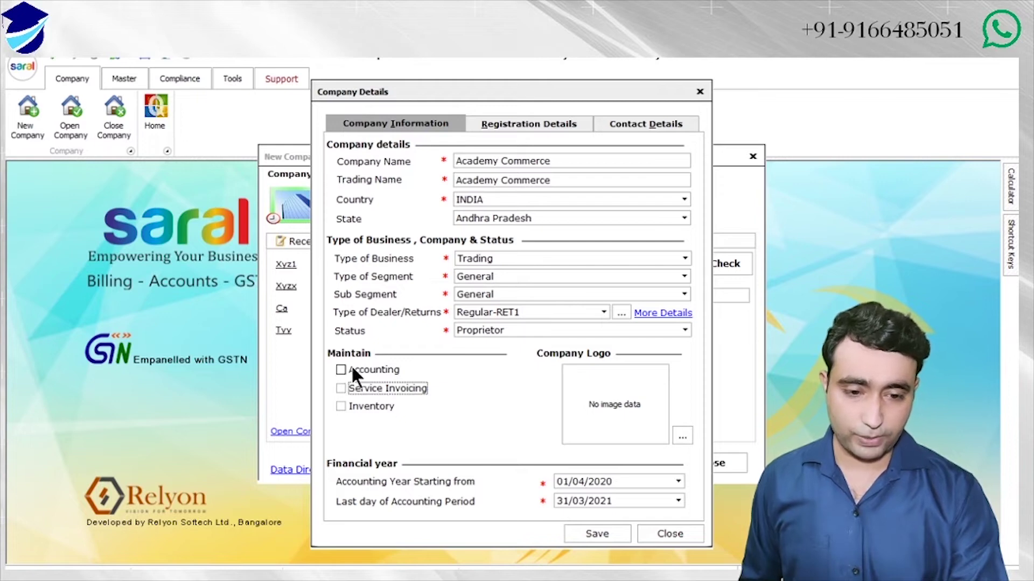
click(352, 370)
click(369, 408)
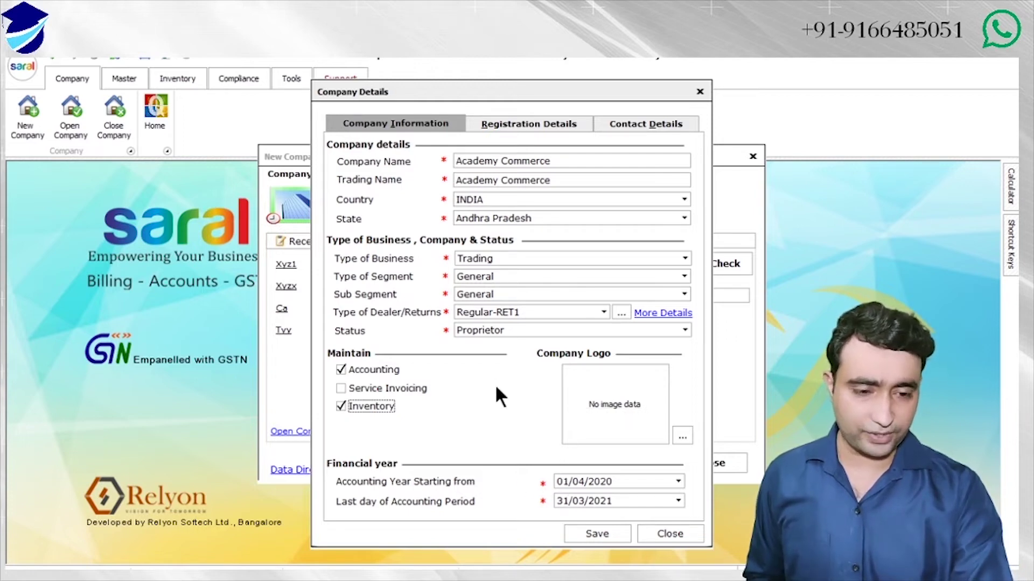
- Review the GSTIN field in the registration details and the fields for the company's contact details
click(534, 128)
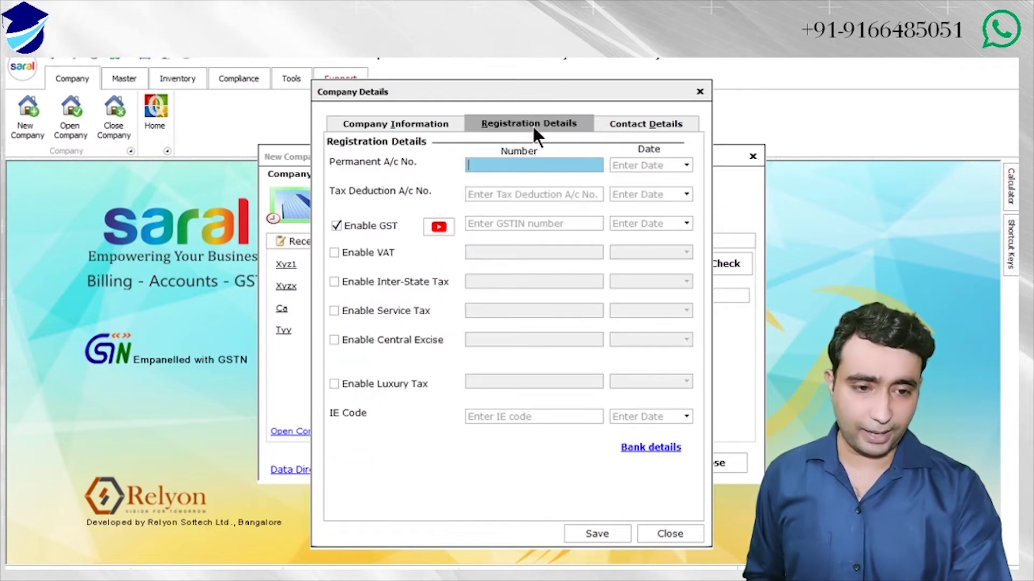
click(485, 223)
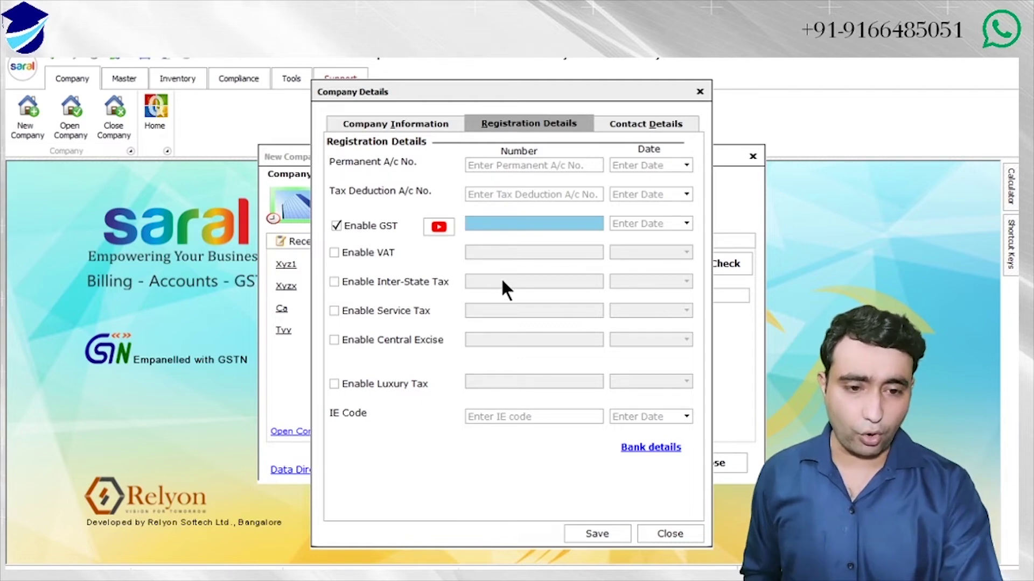
click(618, 123)
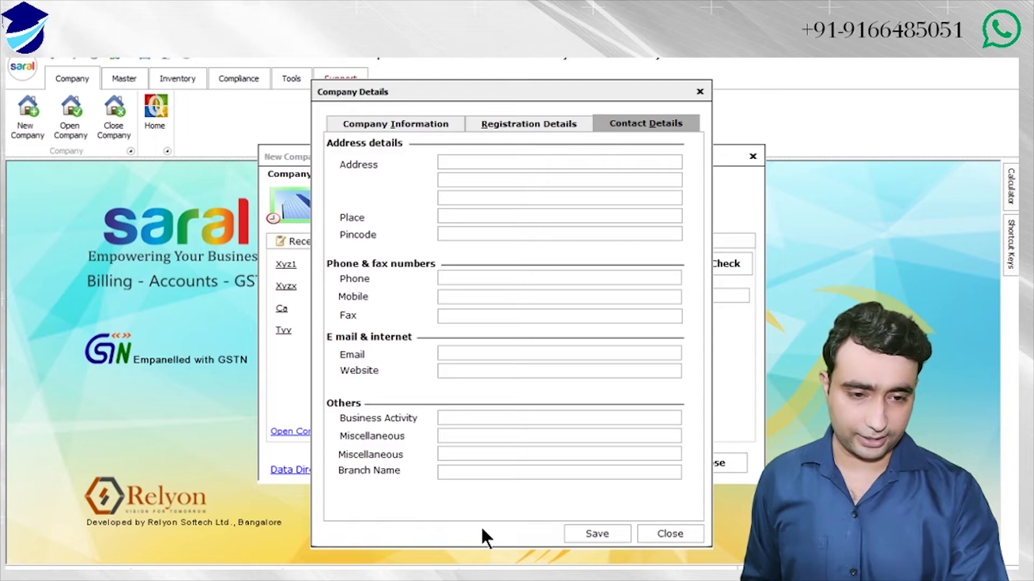
- Return to the general company information and save the company details, declining to enter GST/VAT registration details
click(423, 138)
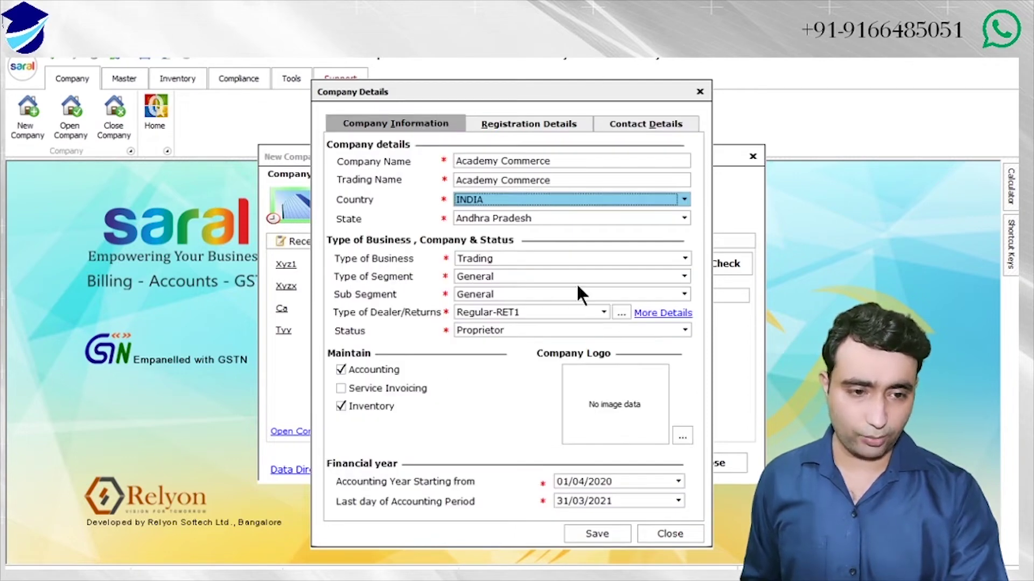
click(602, 534)
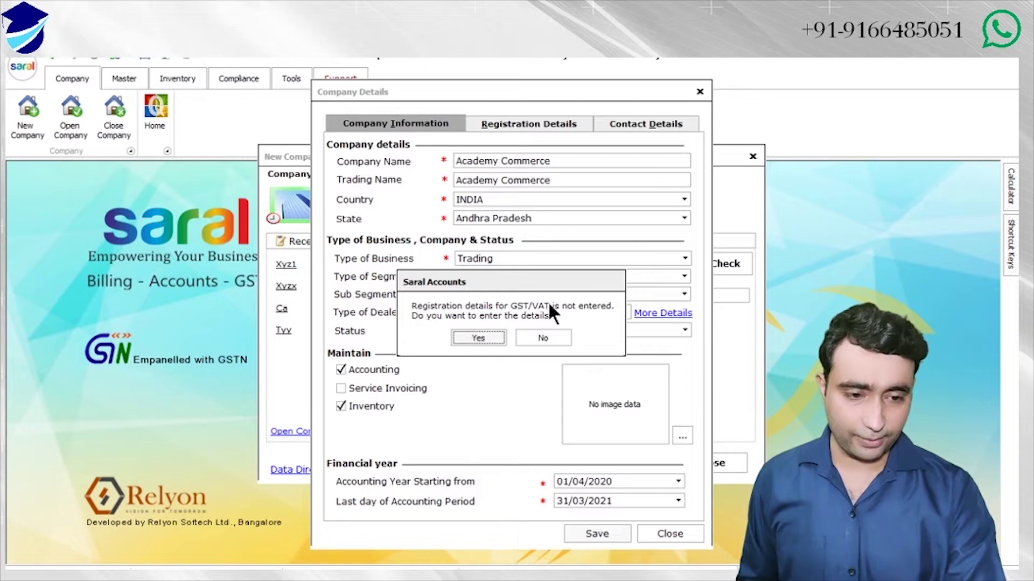
click(539, 339)
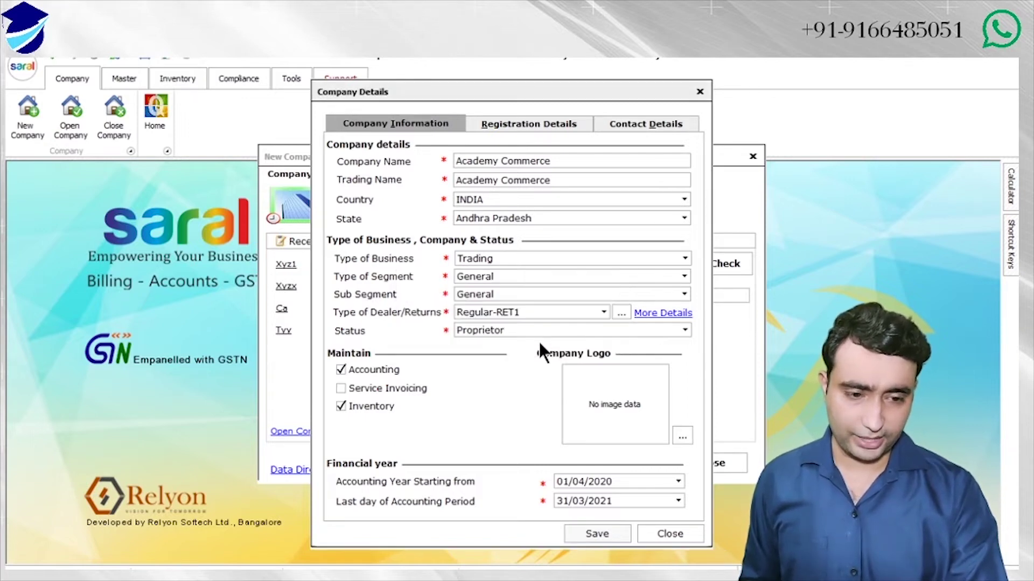
- Save the company details and continue with the basic settings wizard, leaving file security disabled
click(626, 533)
click(510, 338)
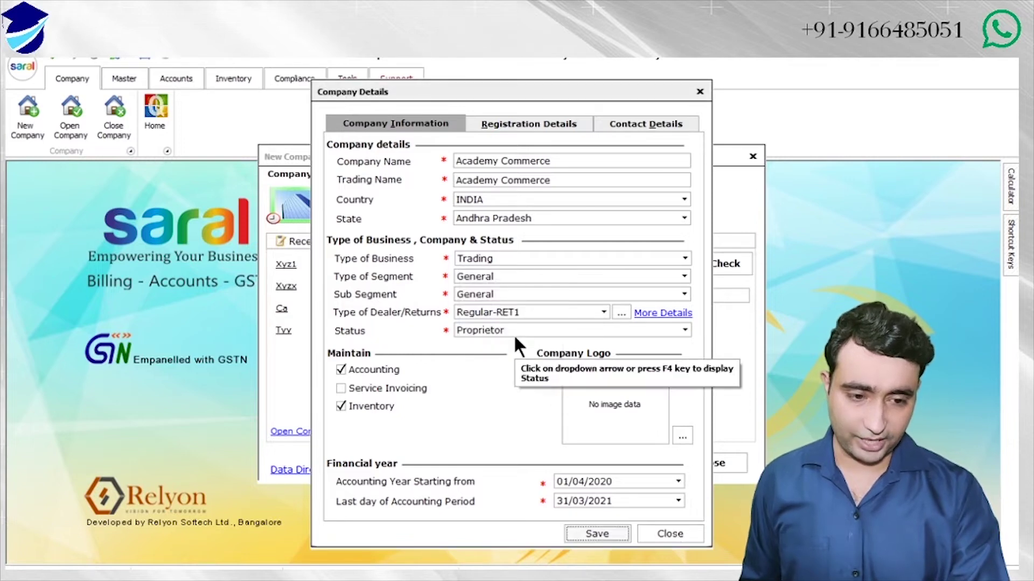
click(673, 535)
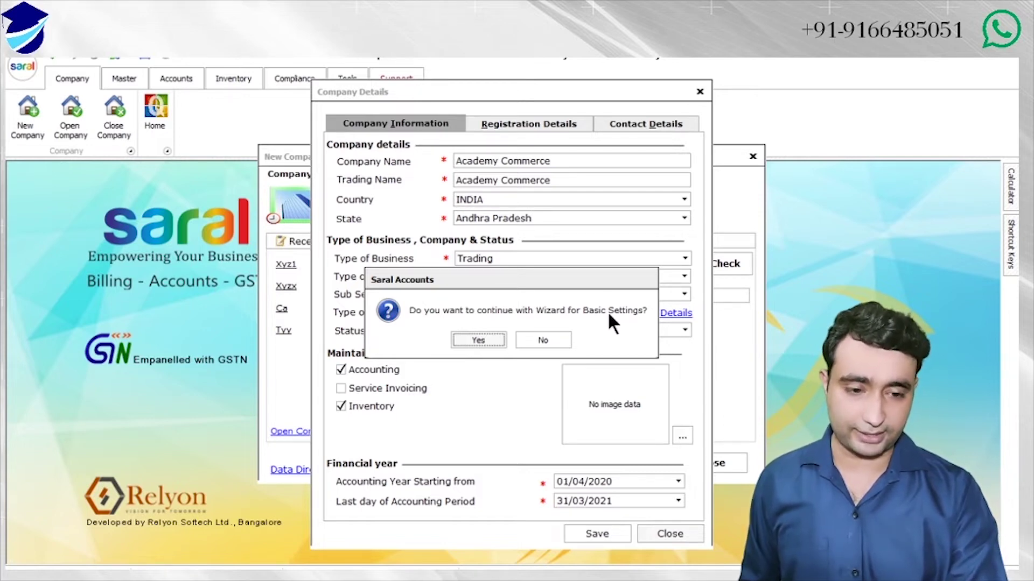
click(478, 340)
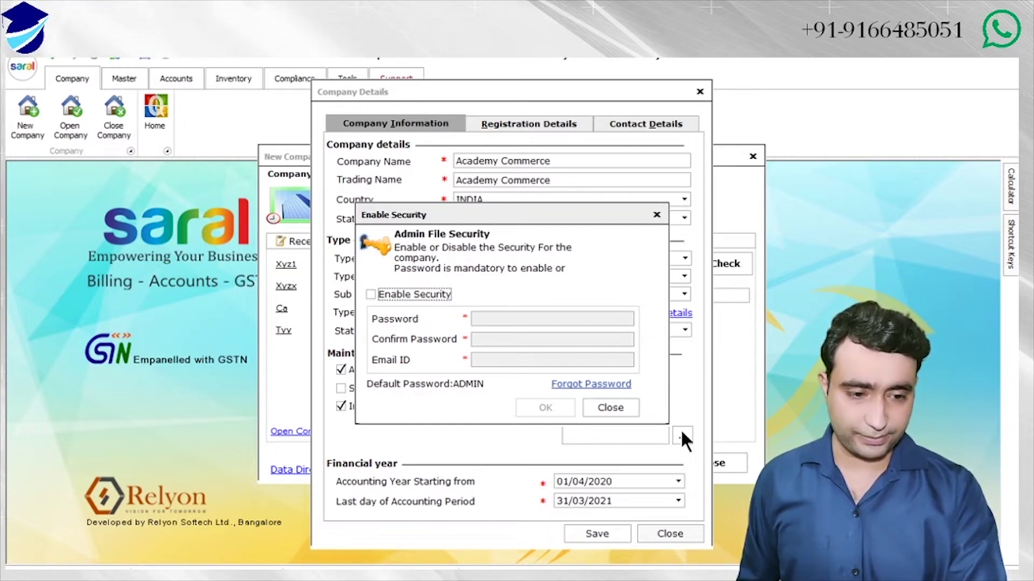
click(610, 408)
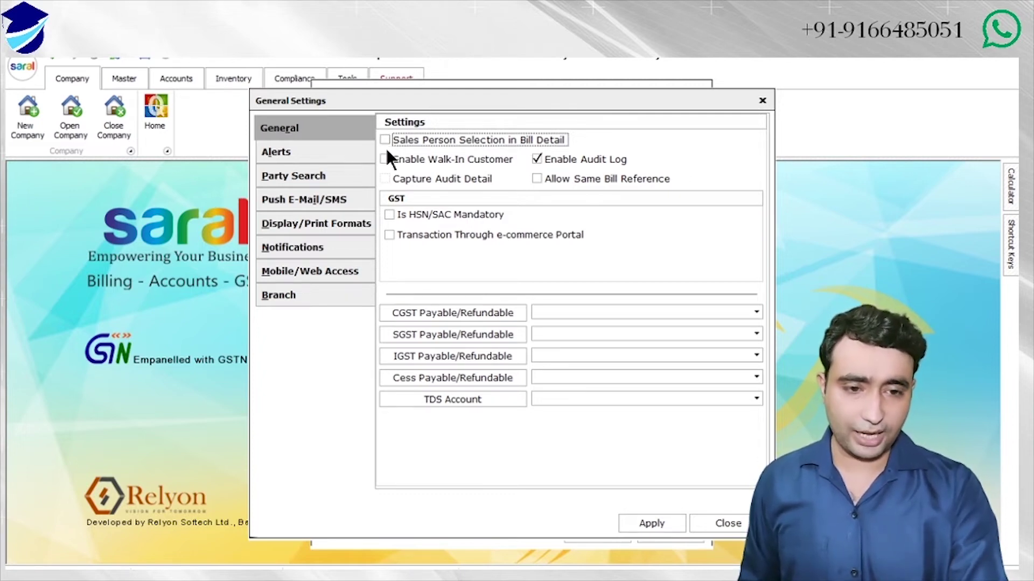
- Enable Sales Person Selection in Bill Detail and Walk-In Customer, and make HSN/SAC mandatory in the general settings
click(418, 138)
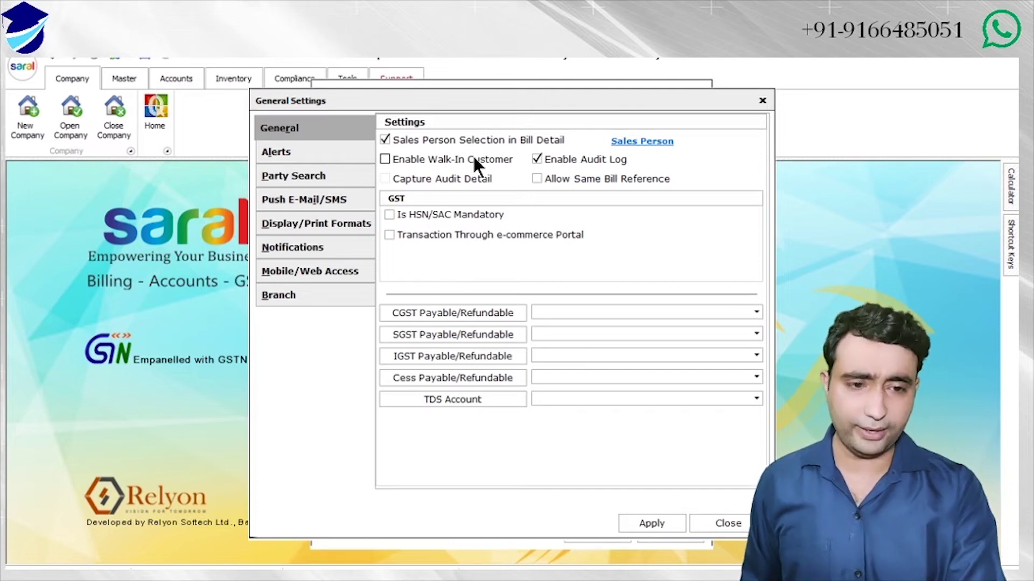
click(475, 162)
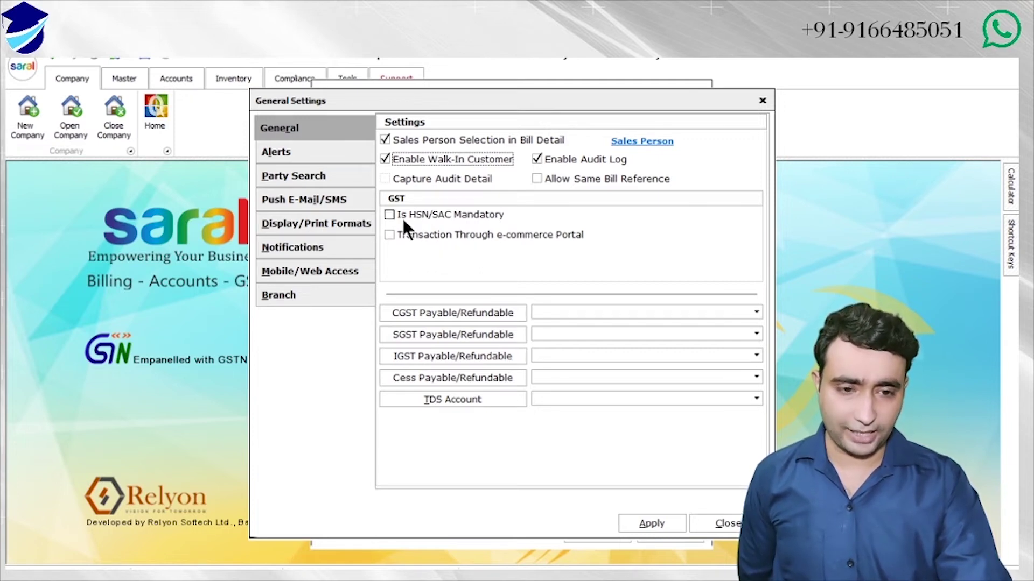
click(439, 215)
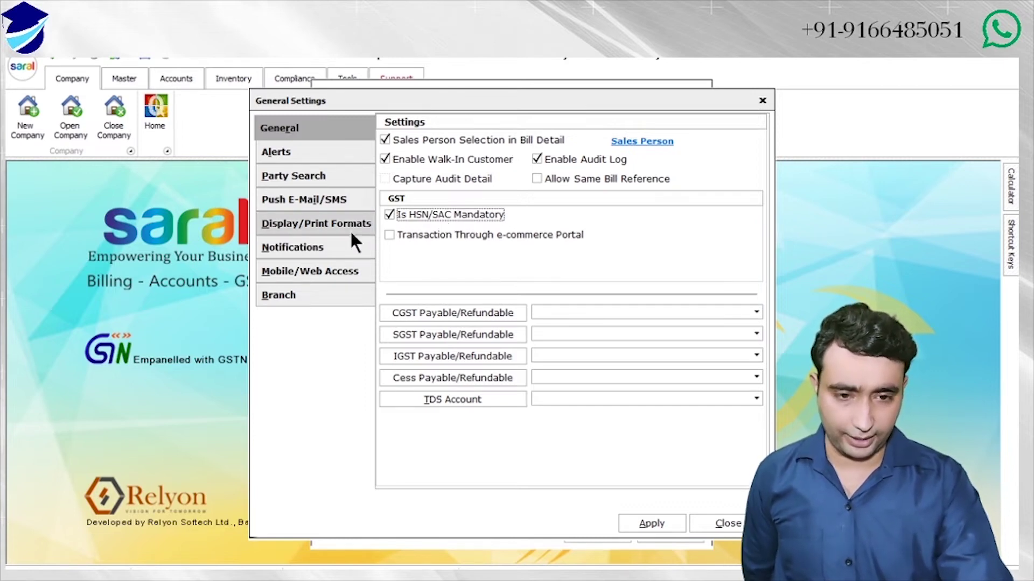
- Set the alert for Negative Bank Balance to Don't Allow and for Negative Cash Balance to Warning Only
click(324, 153)
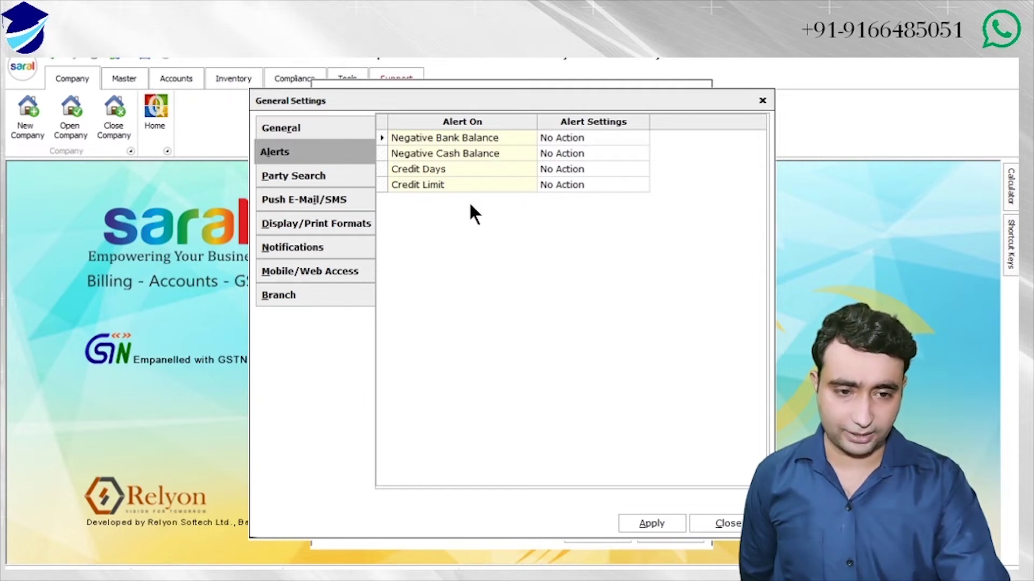
click(603, 139)
click(643, 137)
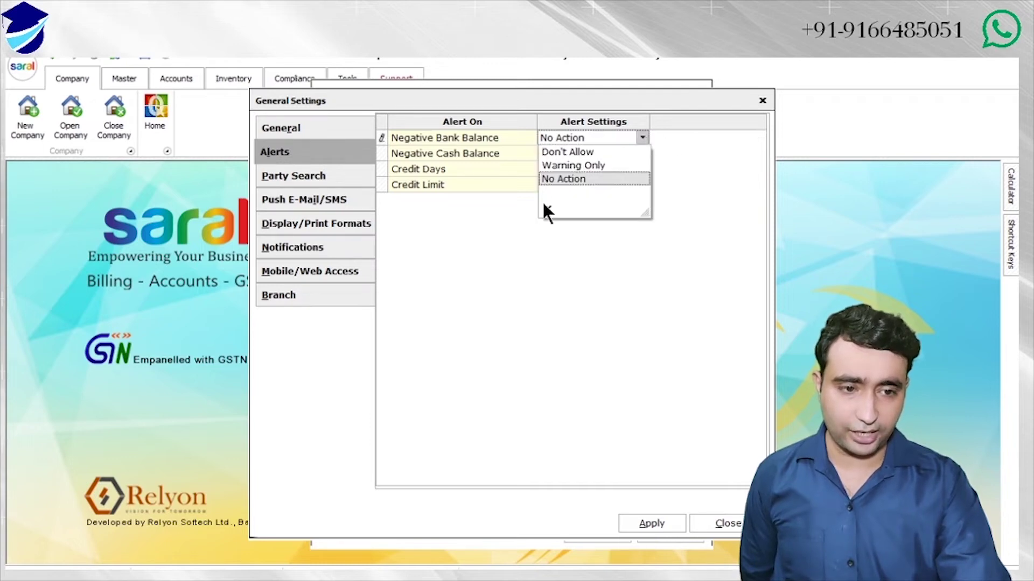
click(565, 153)
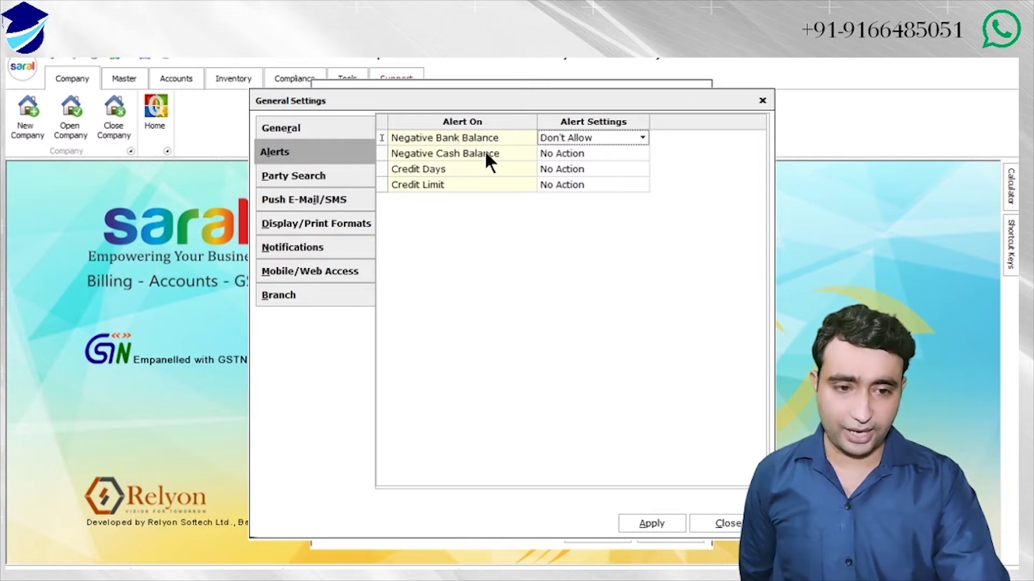
click(584, 153)
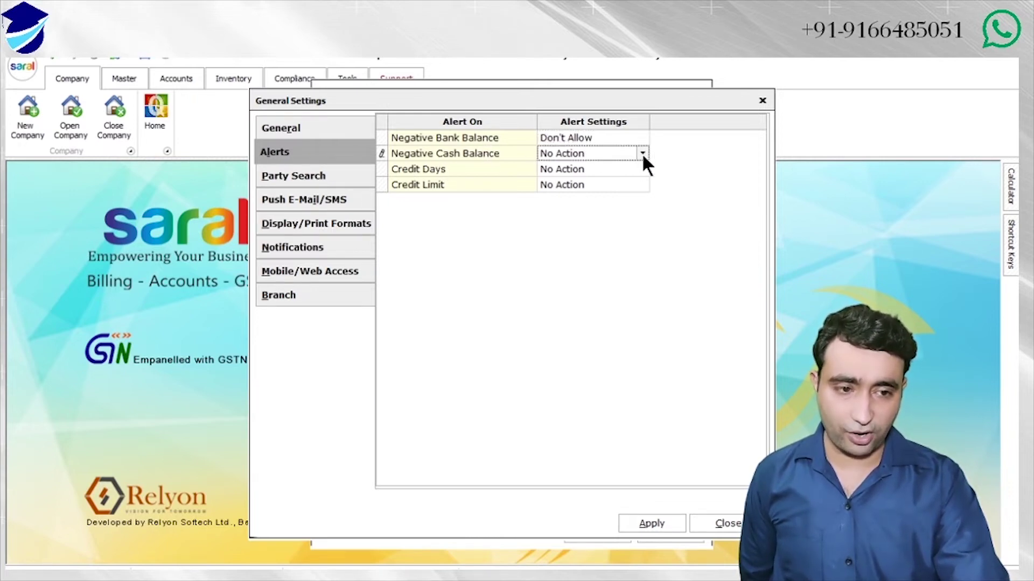
click(642, 153)
click(594, 182)
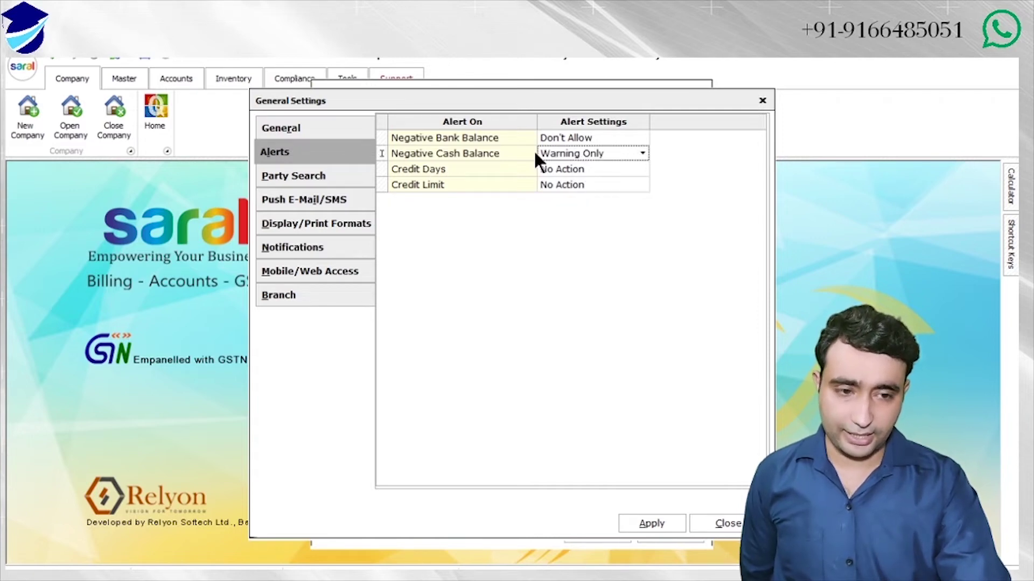
- Set the Credit Days alert to Warning Only and the Credit Limit alert to Don't Allow
click(584, 169)
click(642, 169)
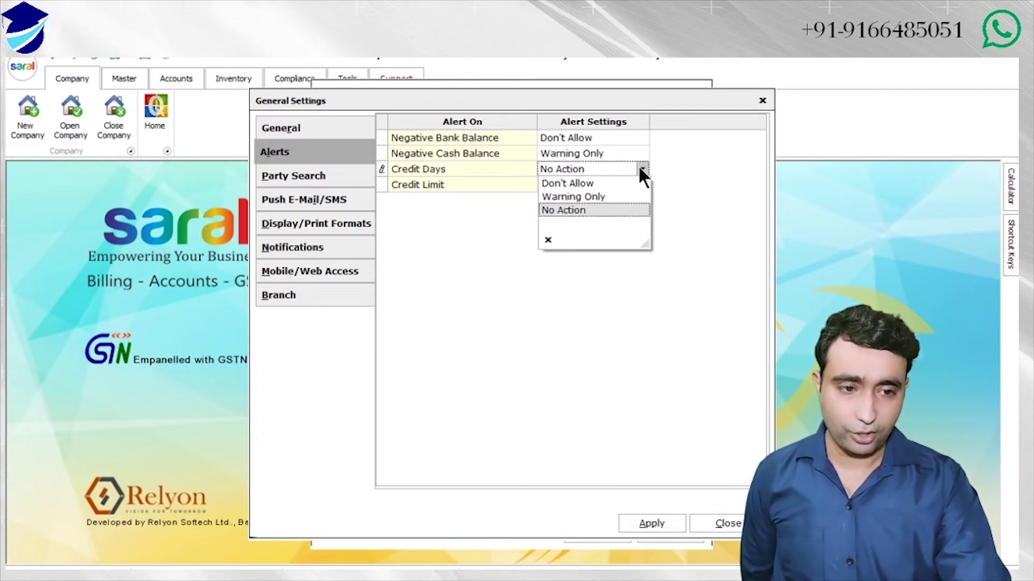
click(596, 196)
click(559, 184)
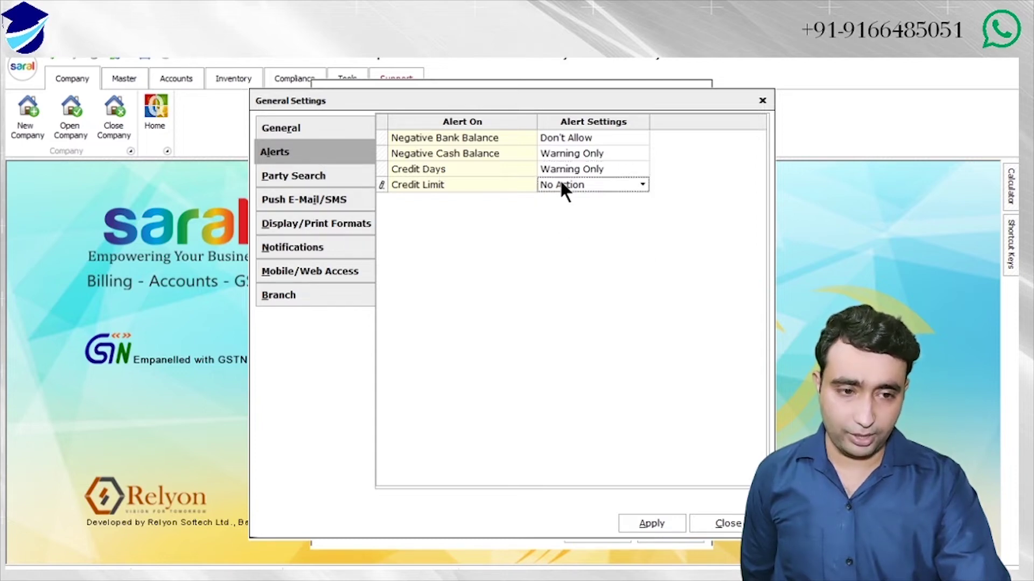
click(562, 185)
click(576, 199)
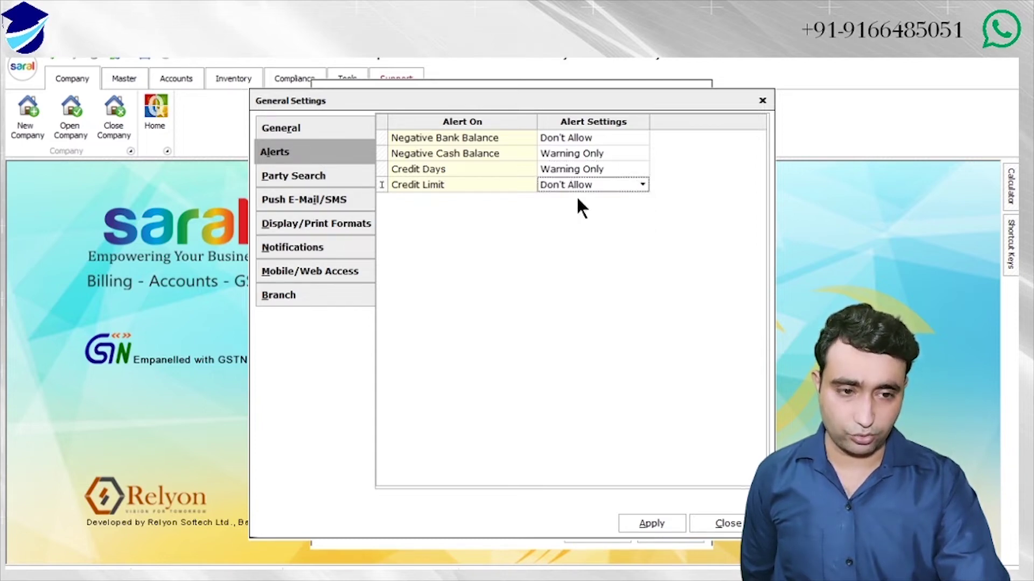
click(604, 183)
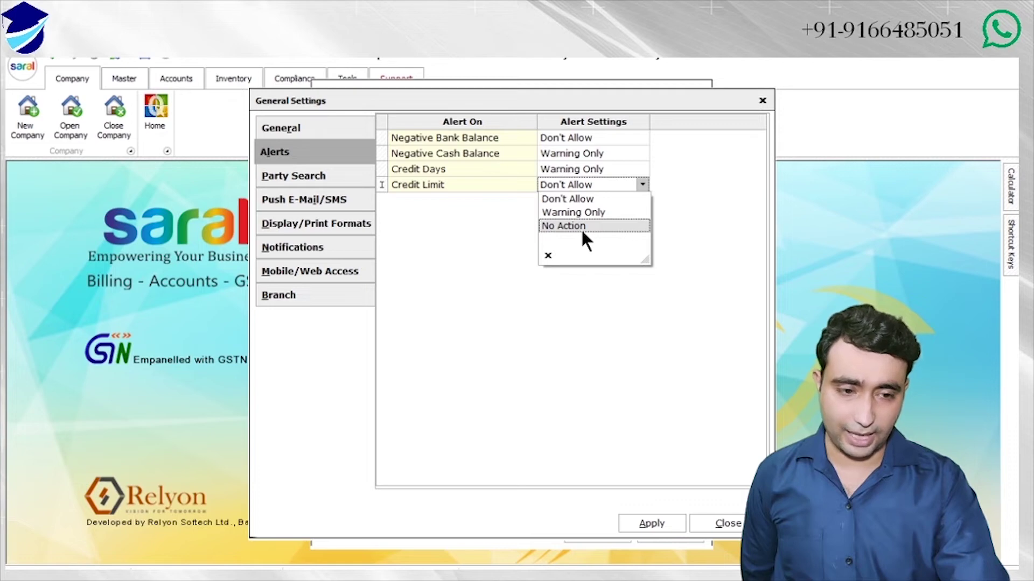
click(574, 199)
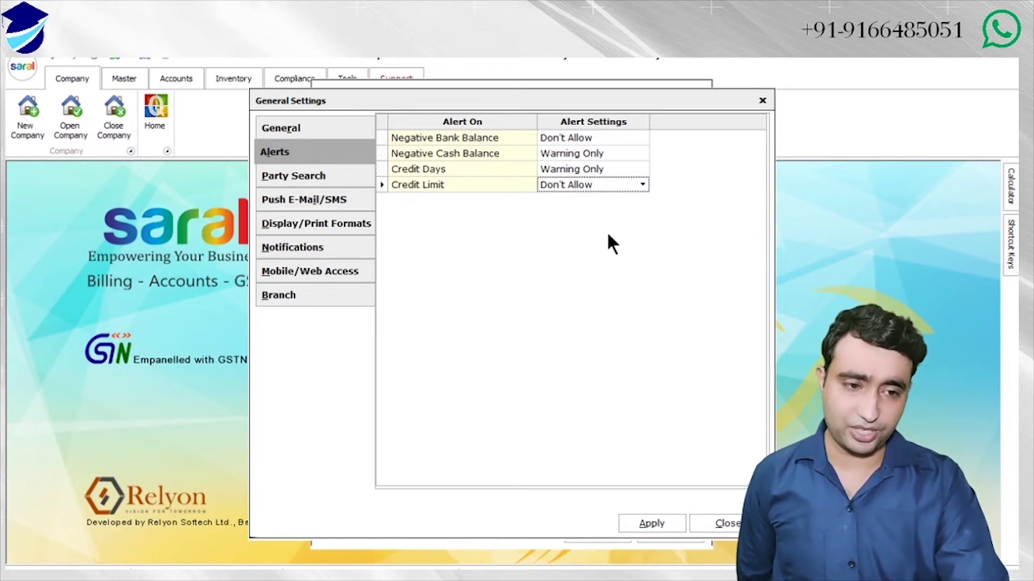
- Enable all party search criteria: Place, Sales Person, Route, Pincode, Only Sundry debtors for Sales/Creditor for Purchase, State and Ledger Group(Dr/Cr)
click(309, 179)
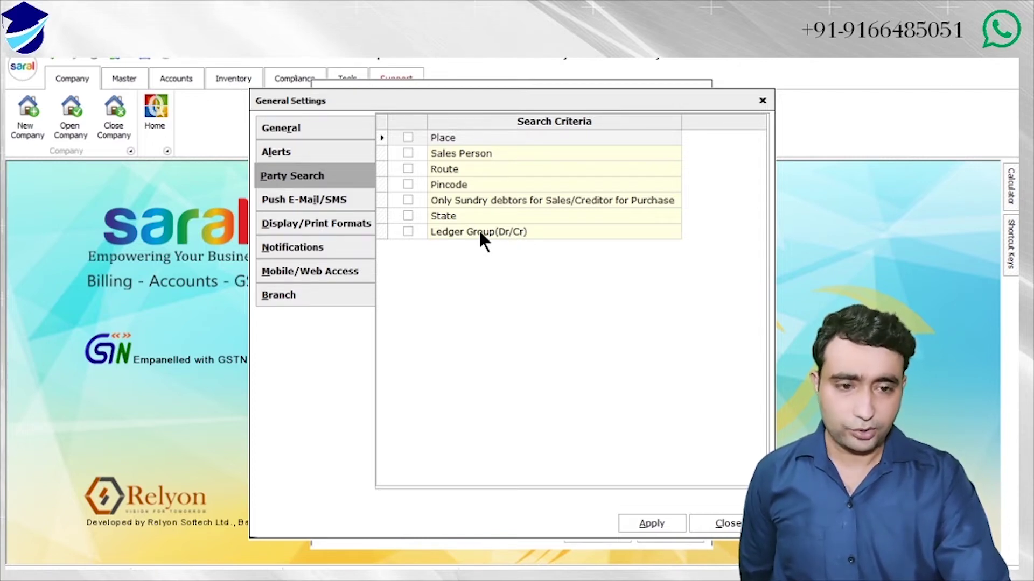
click(407, 138)
click(409, 154)
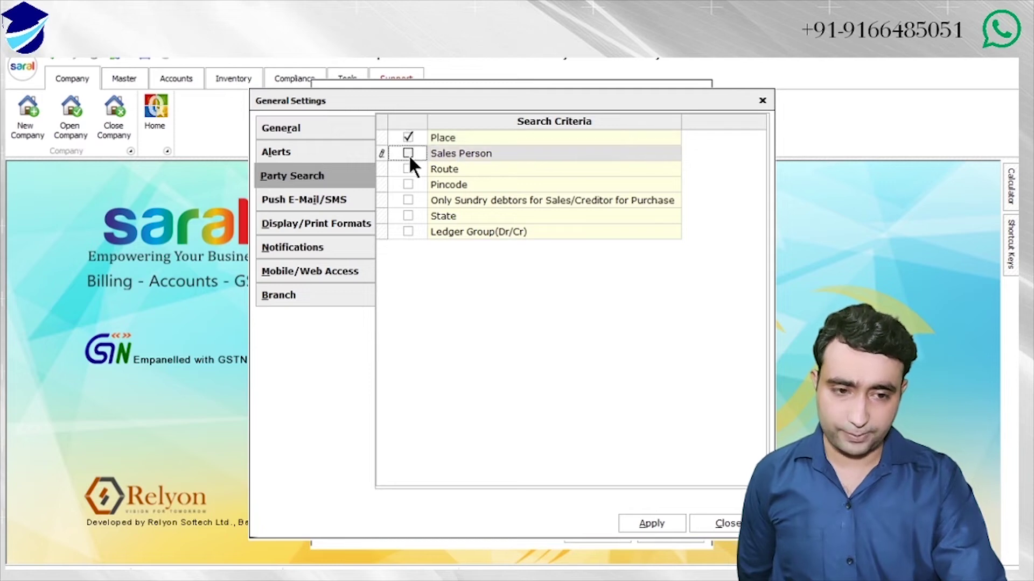
click(408, 168)
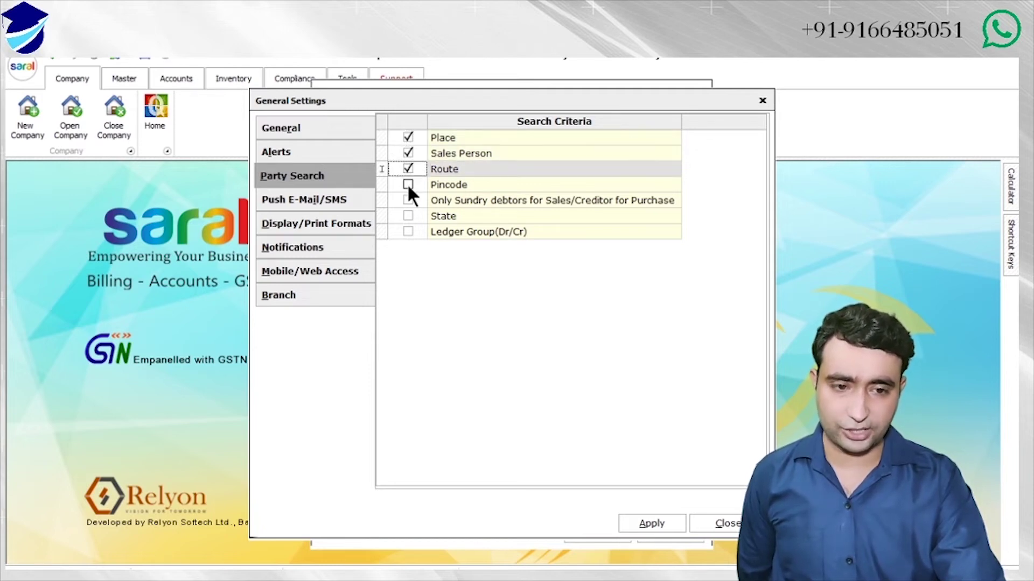
click(408, 184)
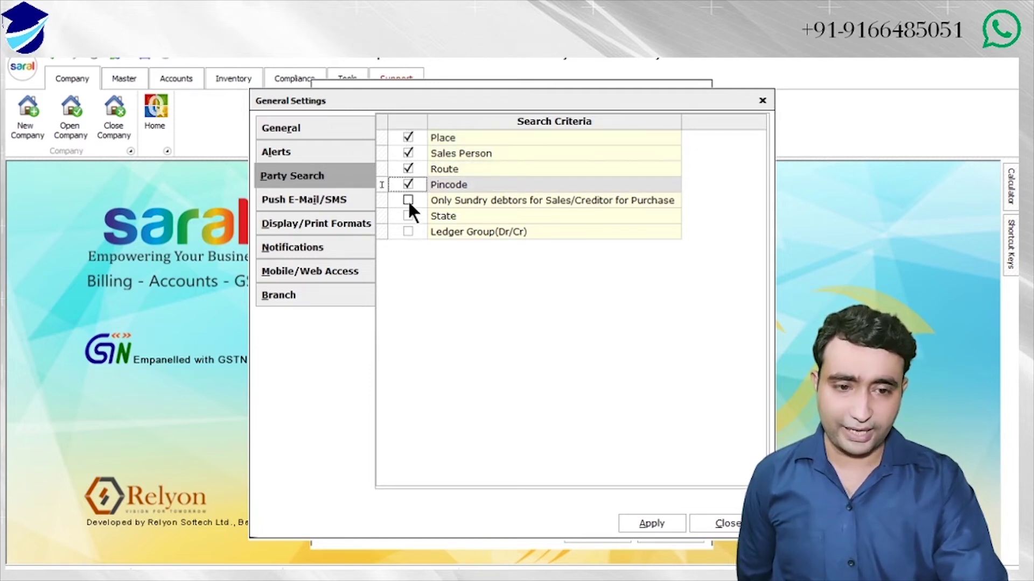
click(408, 200)
click(408, 216)
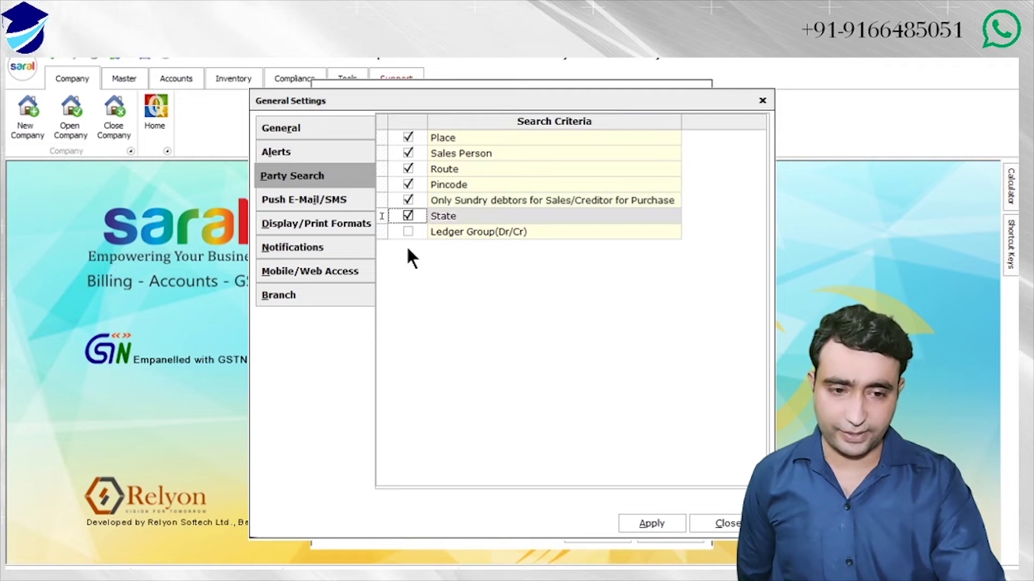
click(407, 231)
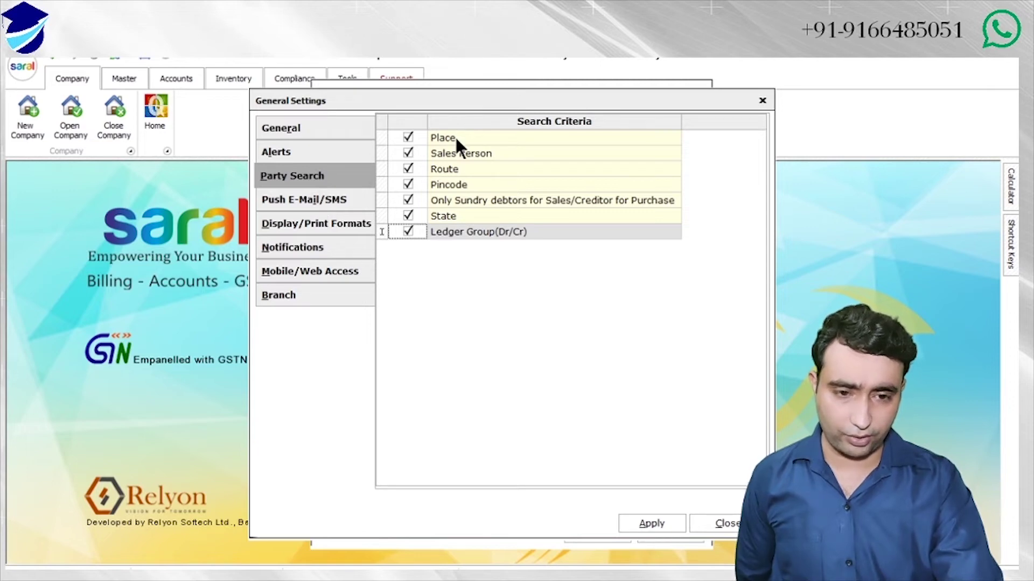
- Enable start-up notifications for Today's Post Dated Vouchers, Birthday Notification and Expiring item details, and turn off the GST Transition Wizard
click(286, 199)
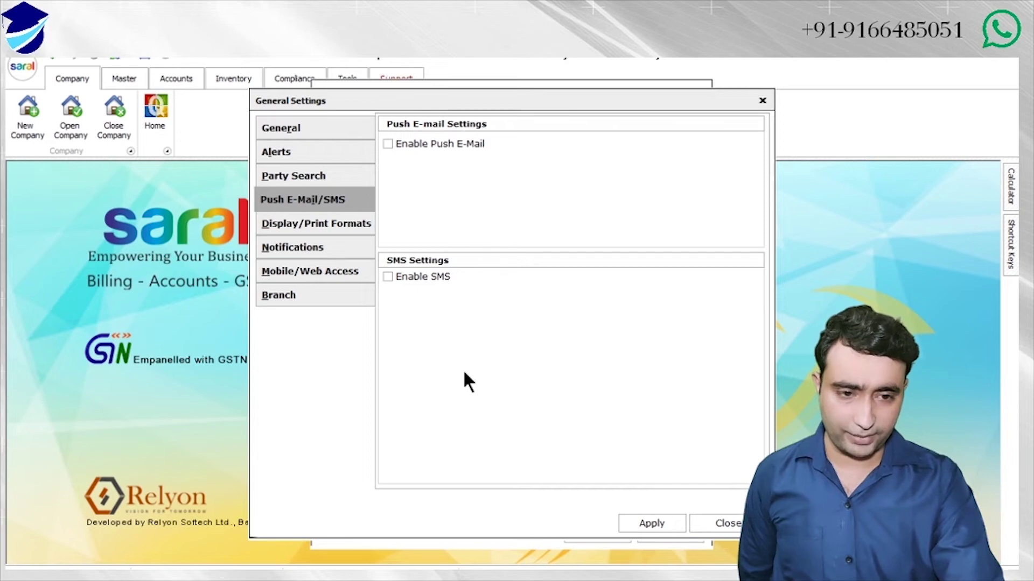
click(339, 232)
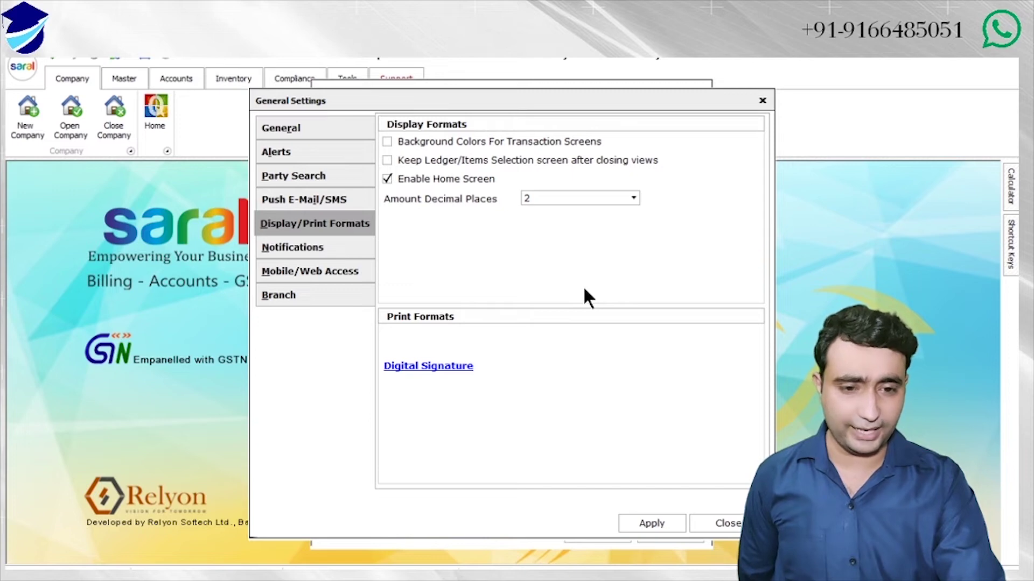
click(273, 246)
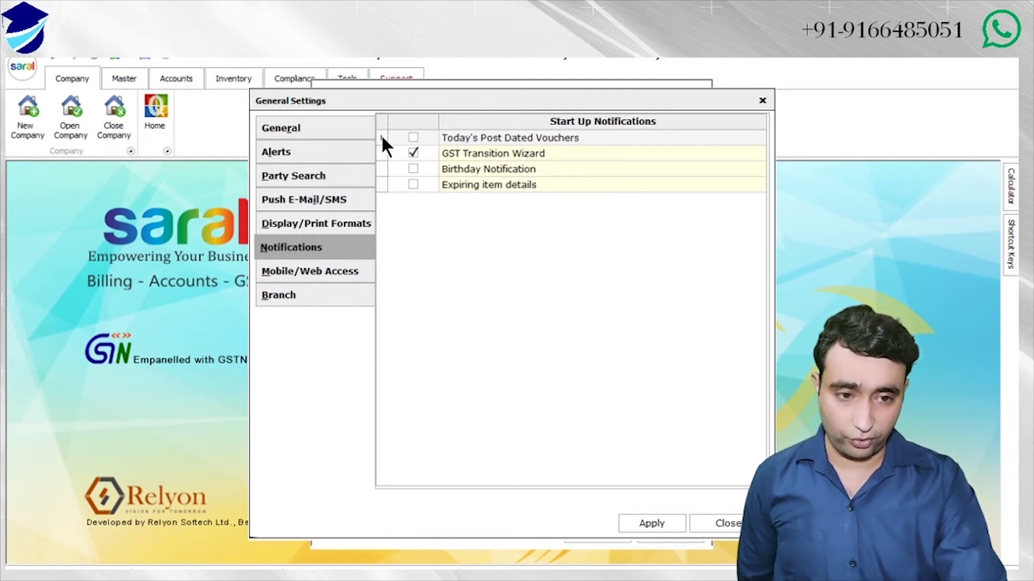
click(413, 138)
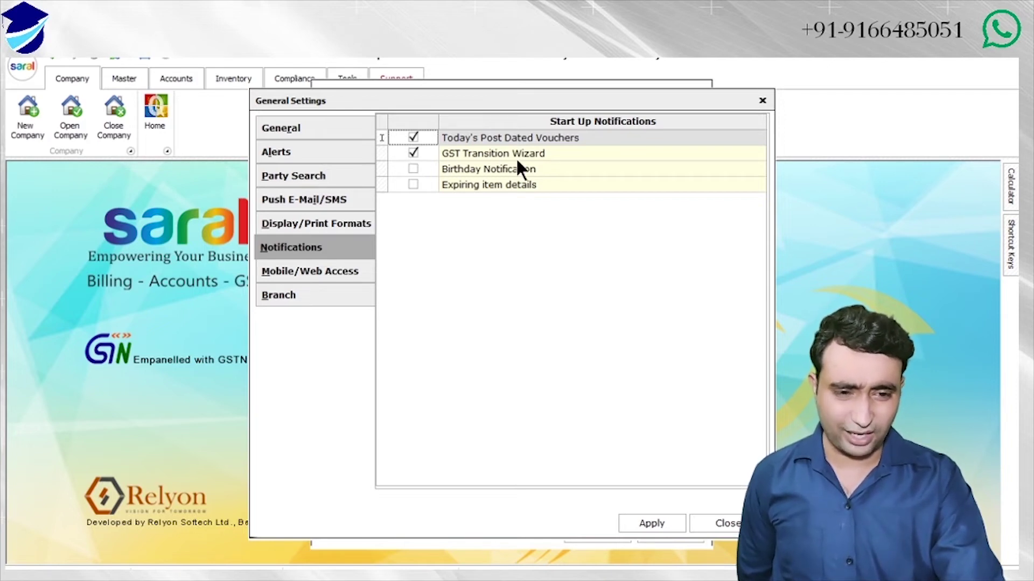
click(412, 153)
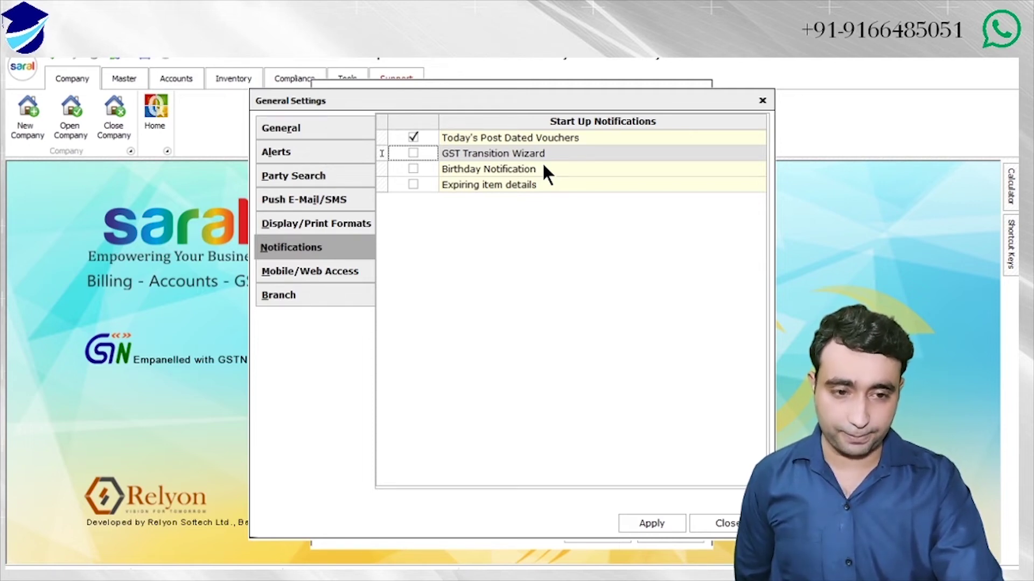
click(412, 170)
click(413, 171)
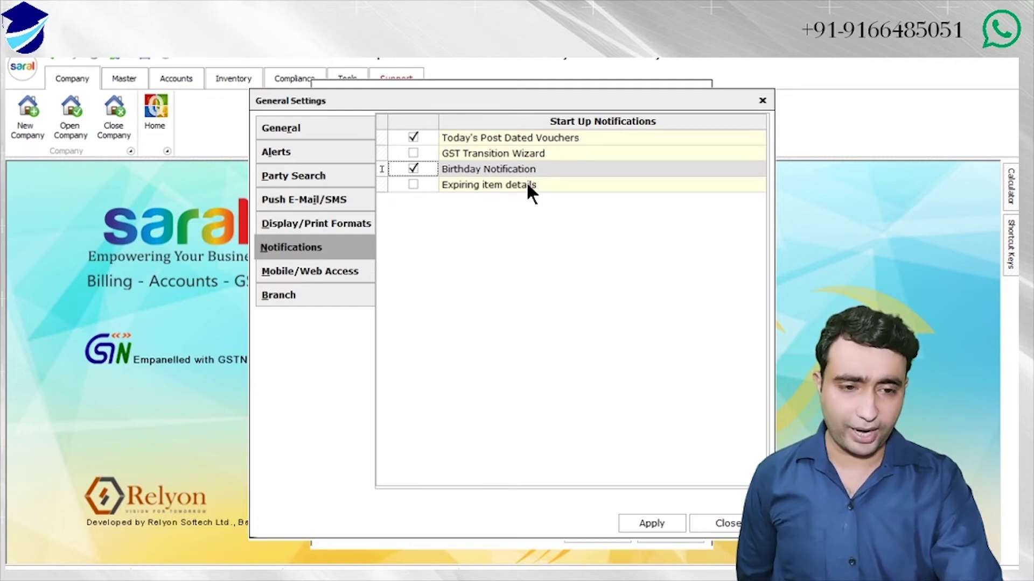
click(413, 185)
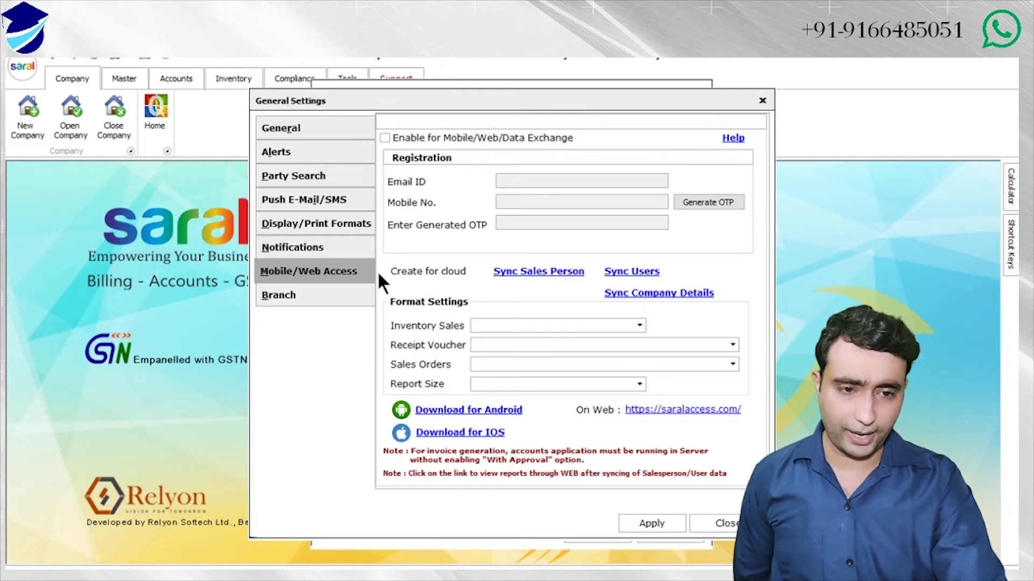
- Review the branch settings and go back over the alert, party search, e-mail/SMS, notification, mobile/web access and general settings
click(308, 296)
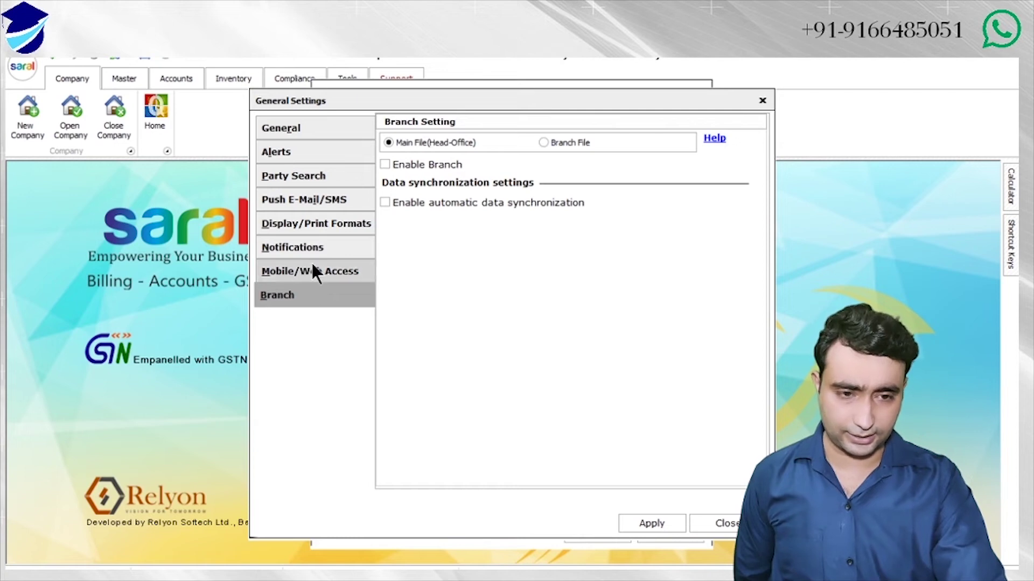
click(310, 130)
click(311, 152)
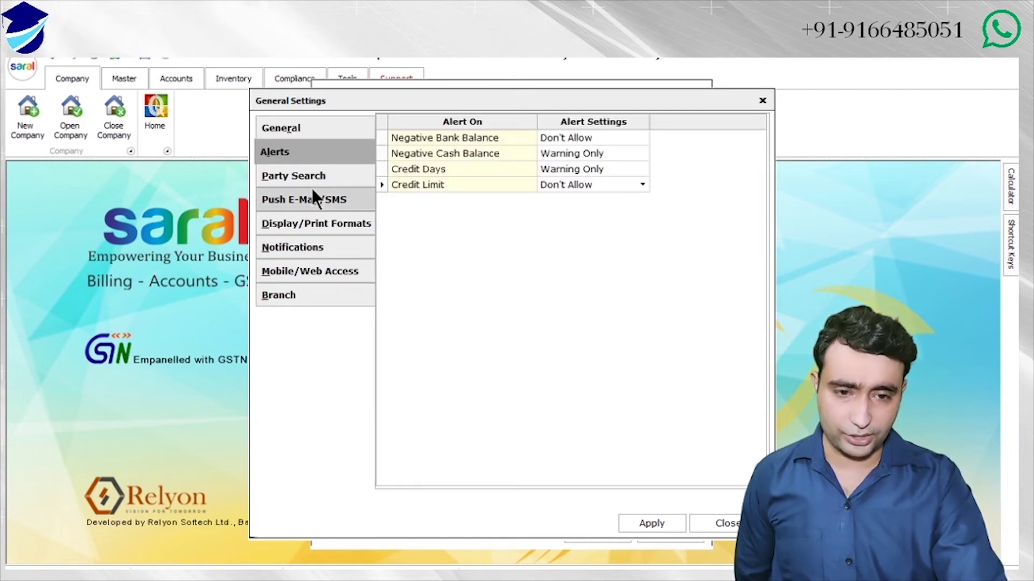
click(311, 182)
click(312, 202)
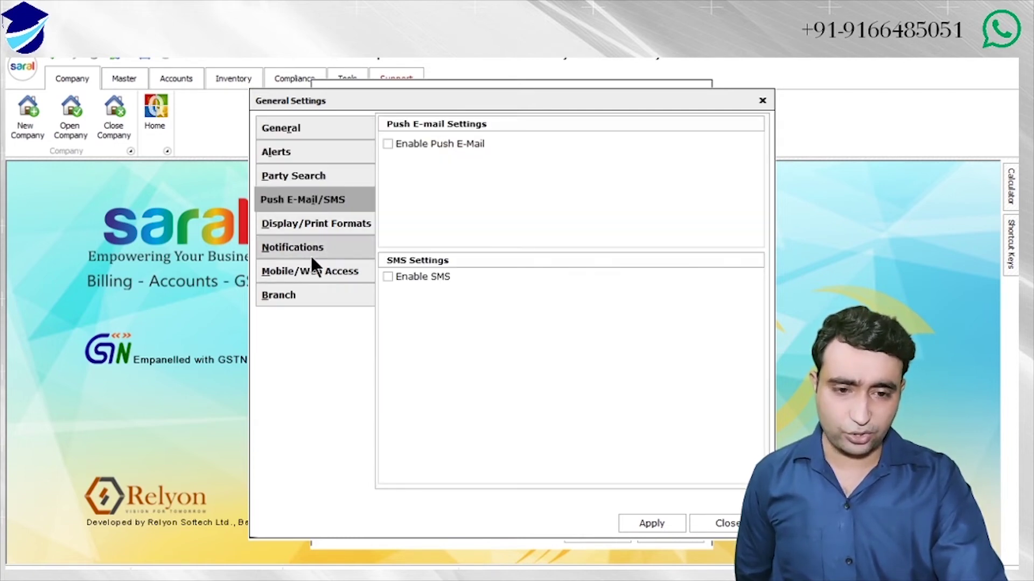
click(310, 247)
click(312, 270)
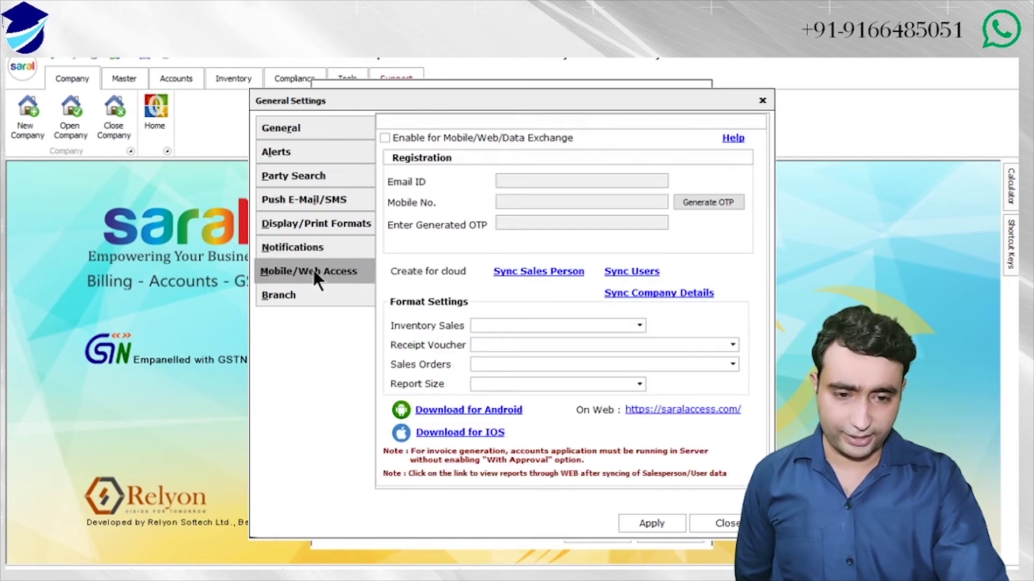
click(318, 302)
click(309, 130)
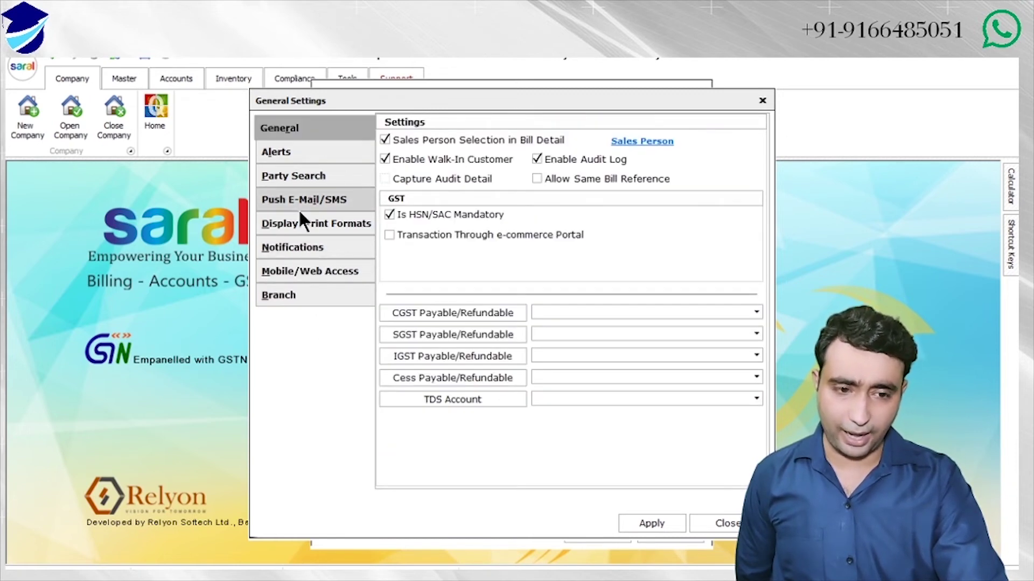
- Recheck the branch, mobile/web access, notification and push e-mail/SMS settings, and apply the general settings
click(312, 294)
click(307, 273)
click(308, 245)
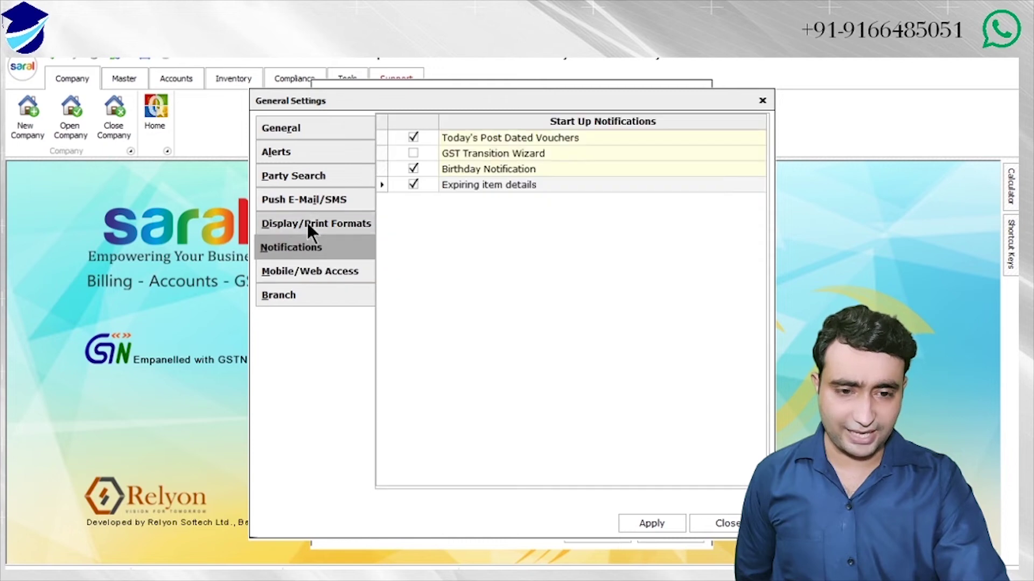
click(308, 199)
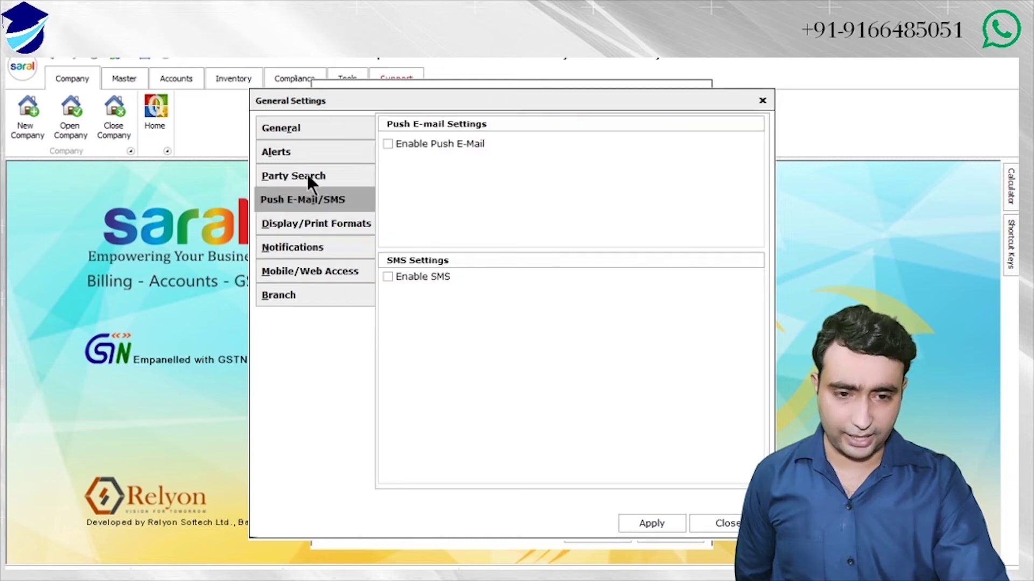
click(652, 522)
click(511, 340)
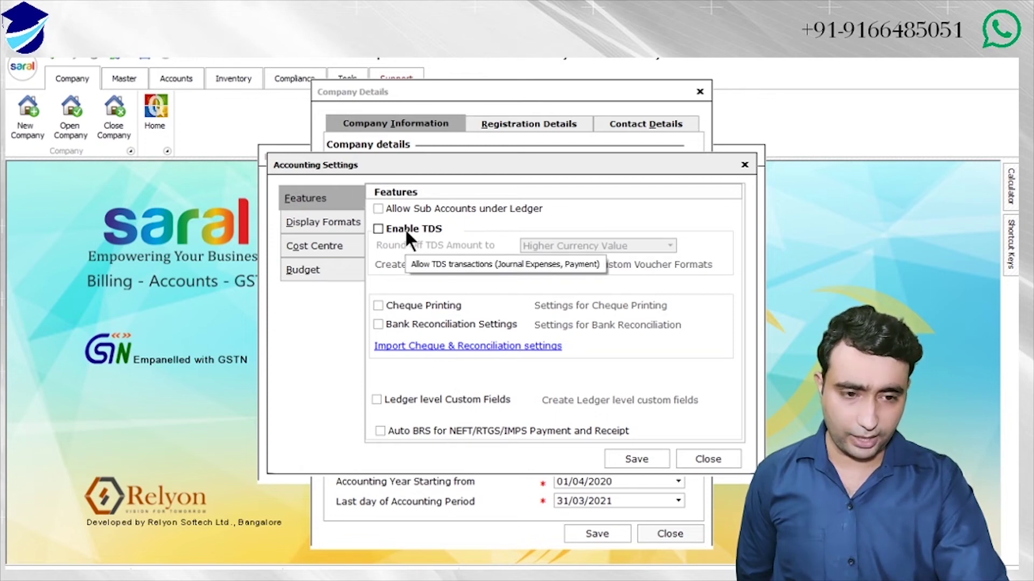
- Review the cost centre, budget and feature options in the accounting settings, and close them without enabling anything
click(338, 243)
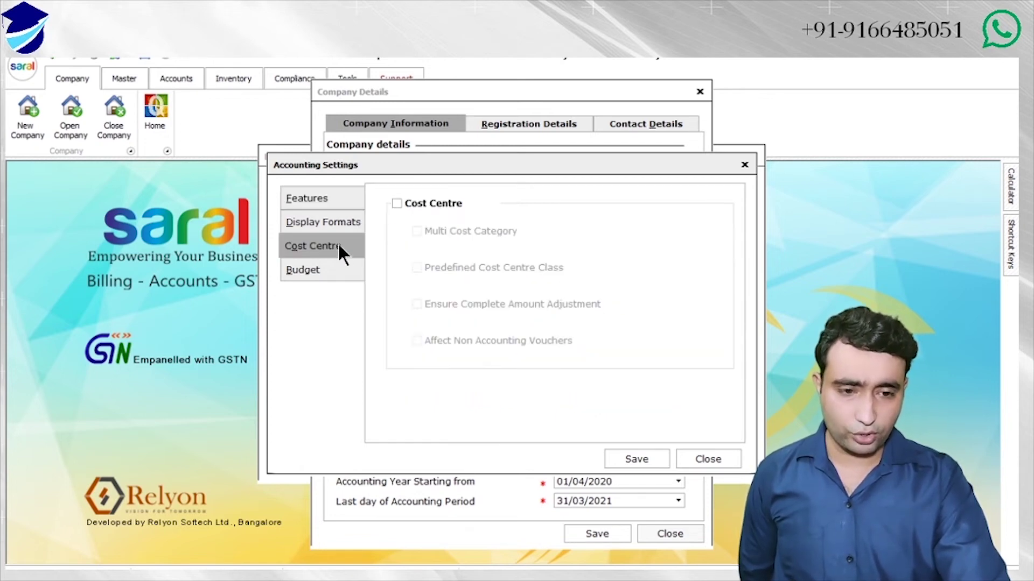
click(326, 271)
click(326, 194)
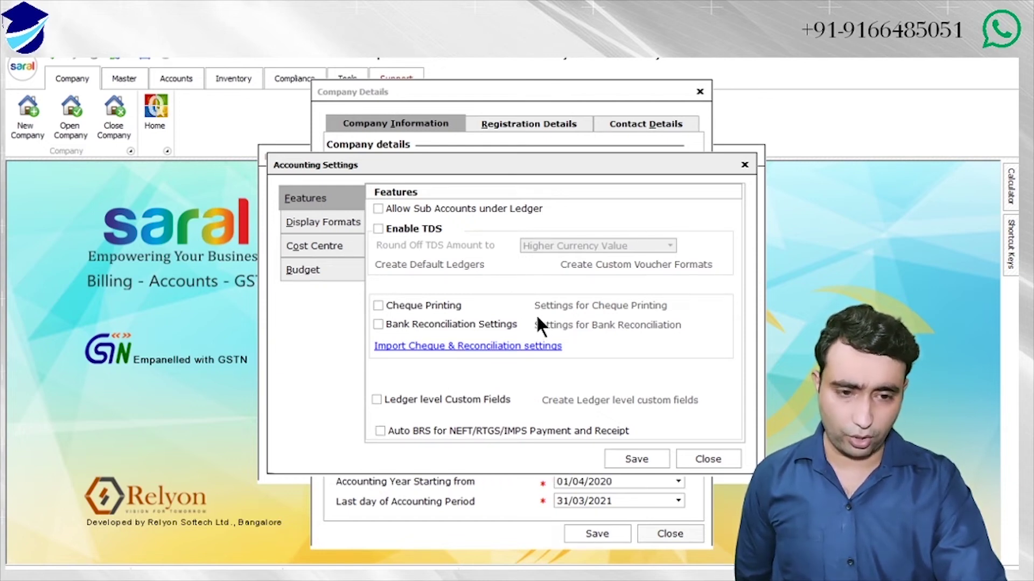
click(707, 459)
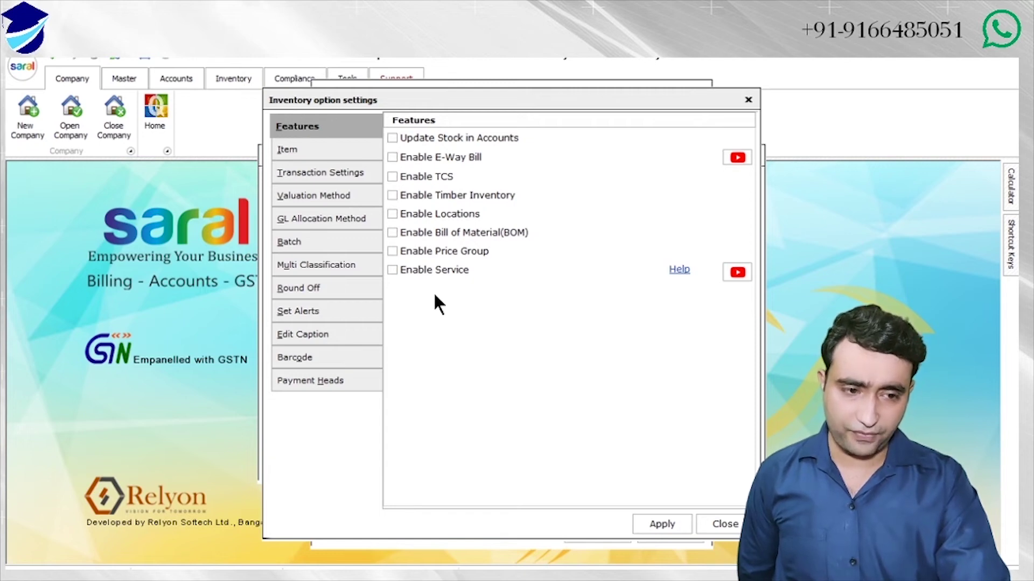
- Look over the inventory item settings and enable Quotation and Quick Bill as outward transactions
click(335, 151)
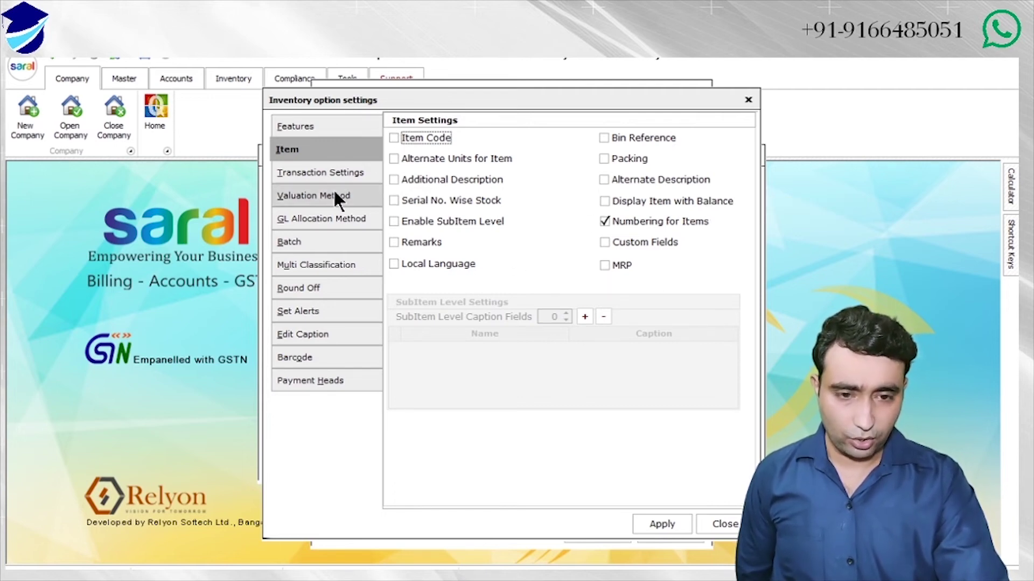
click(335, 173)
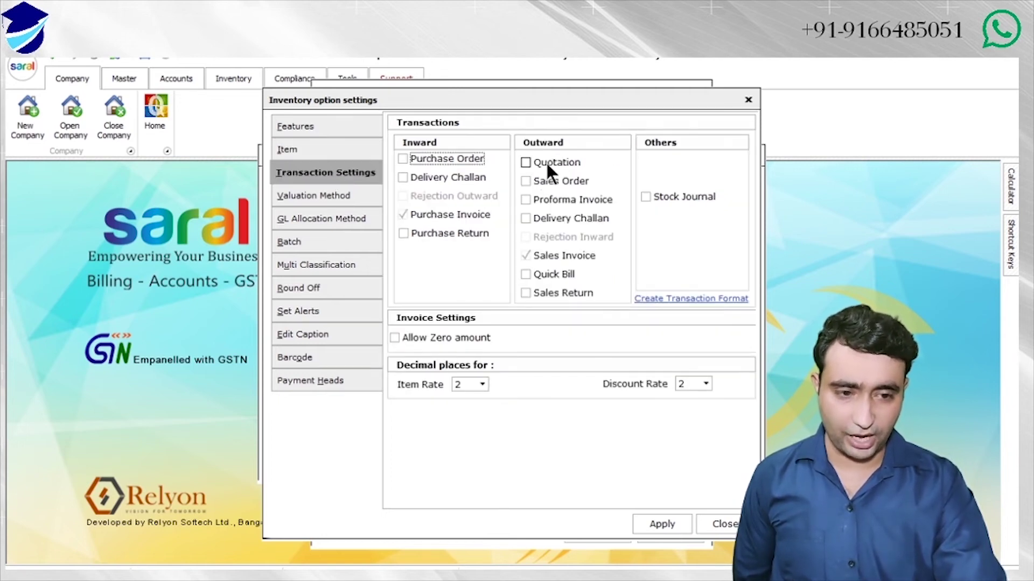
click(545, 163)
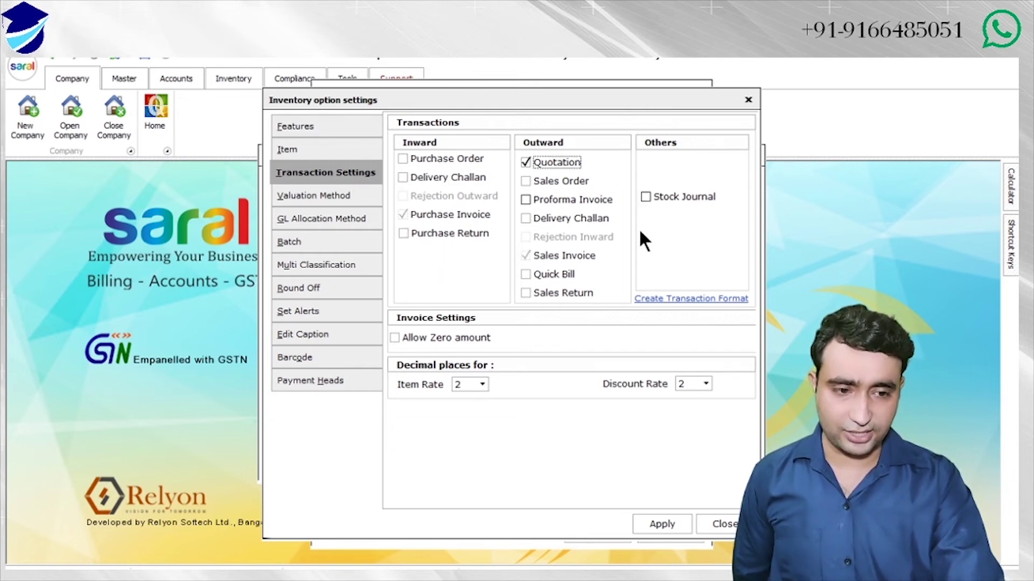
click(547, 274)
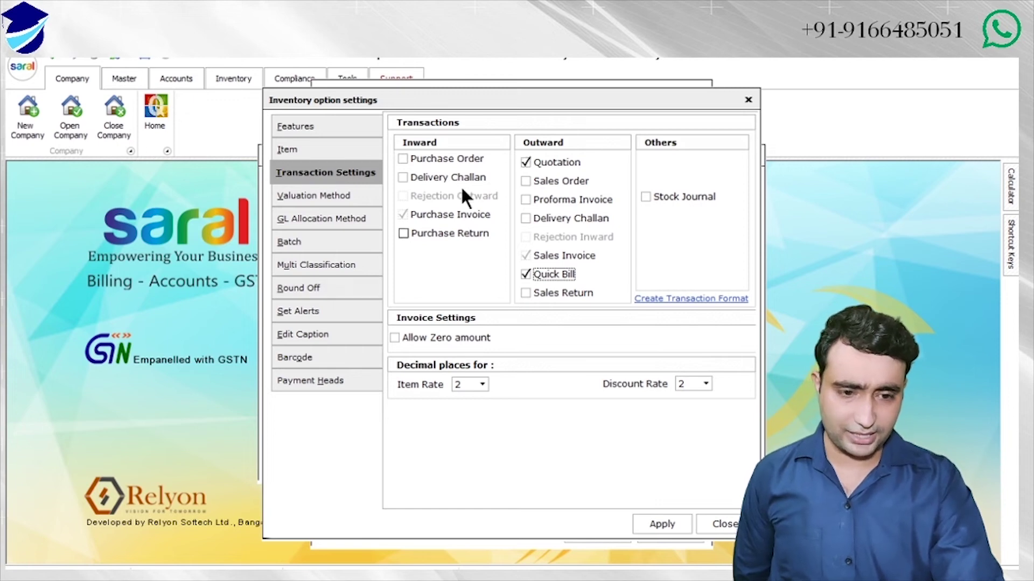
- Review the inventory valuation method, GL allocation method and batch settings
click(318, 194)
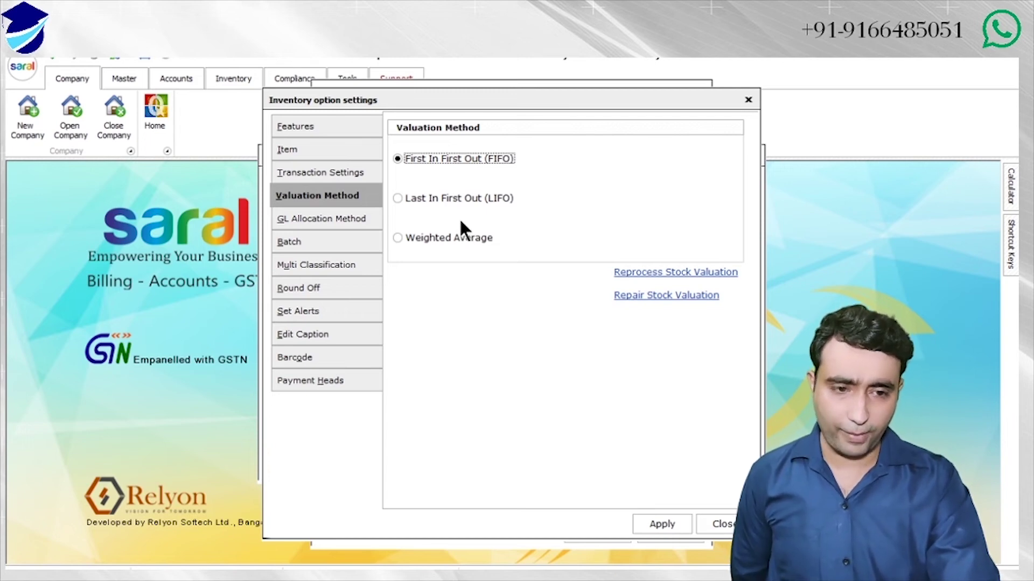
click(293, 225)
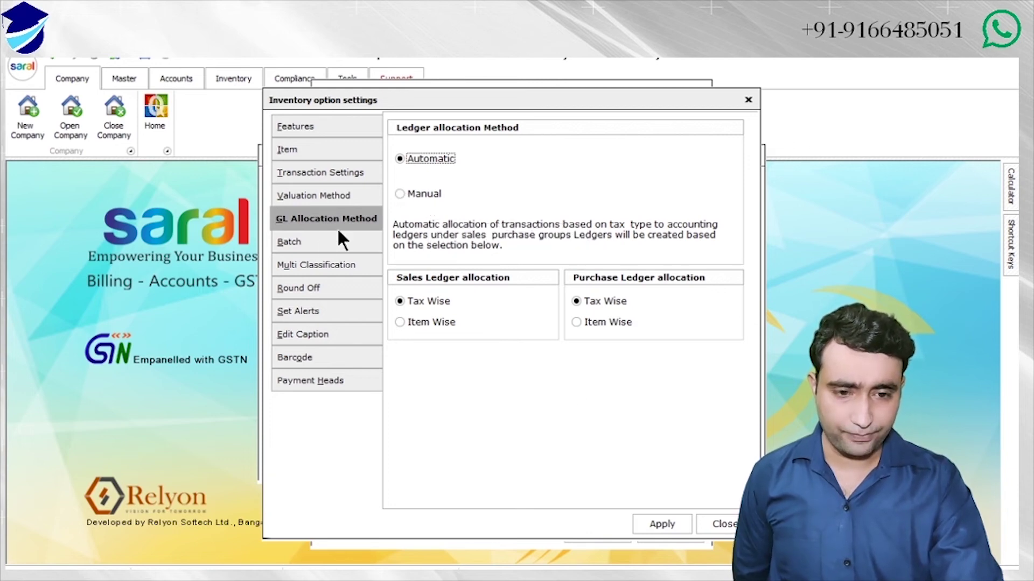
click(311, 249)
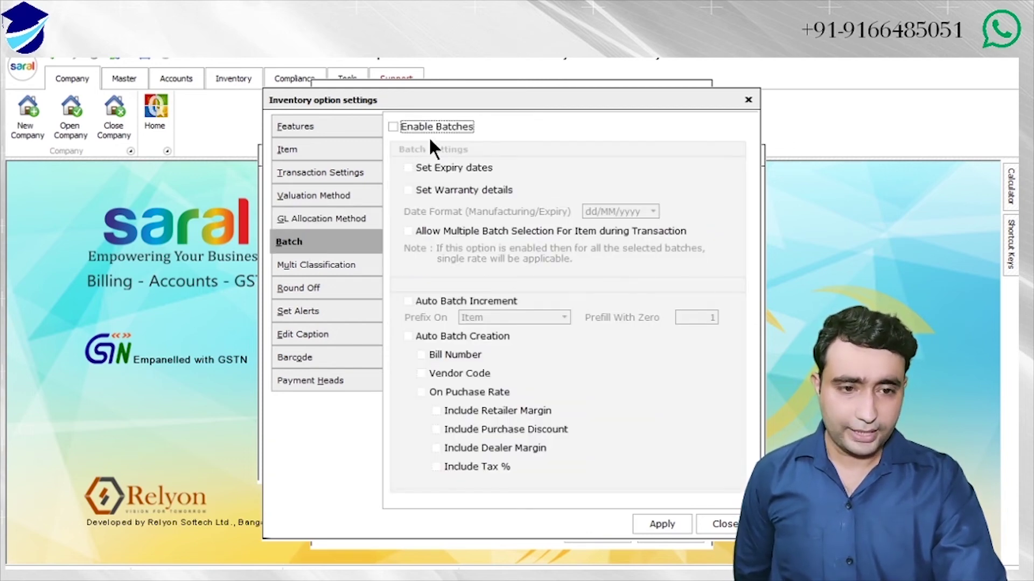
- Turn batches on temporarily to examine the batch options, and turn them off again
click(431, 122)
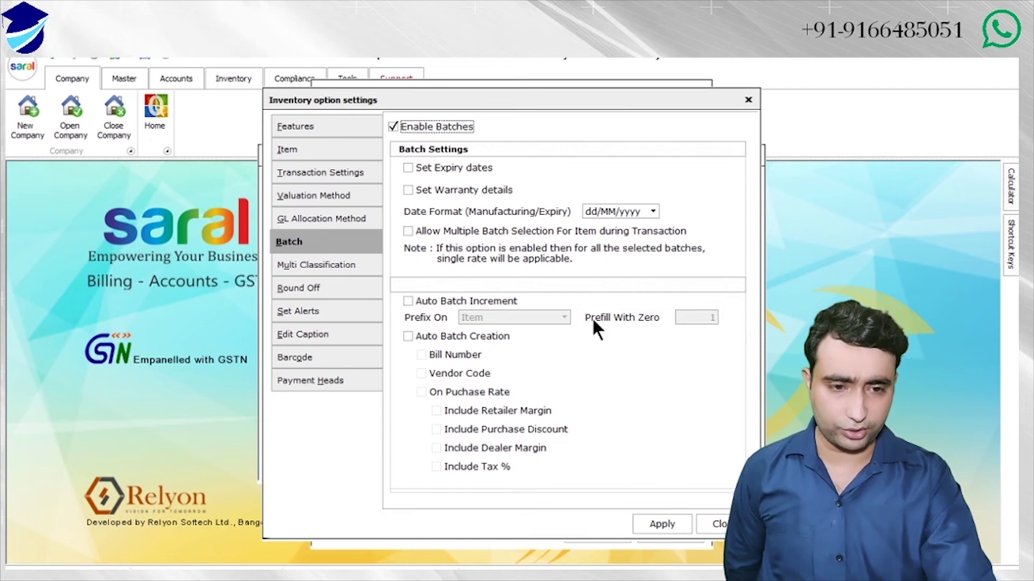
click(437, 128)
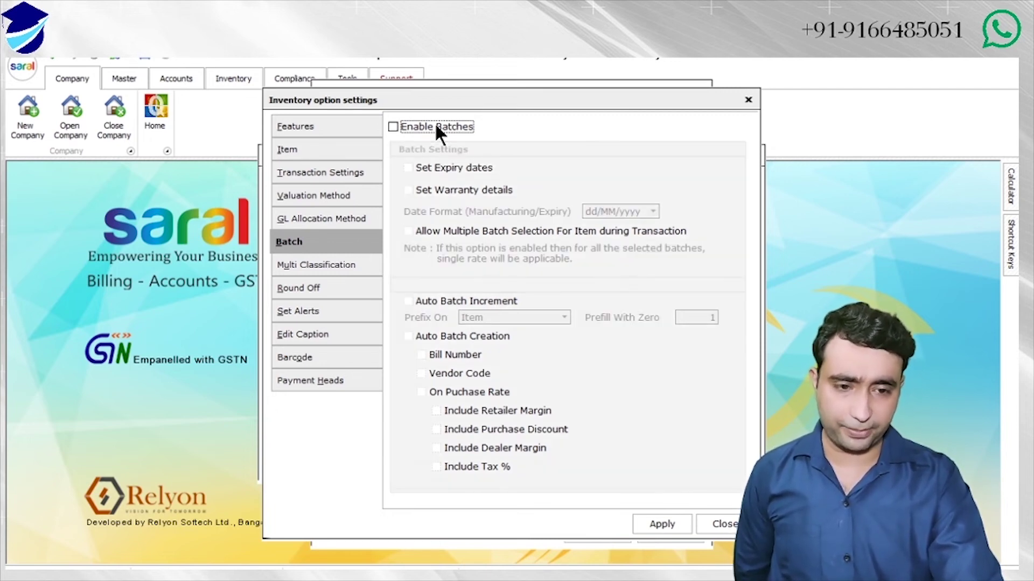
click(437, 128)
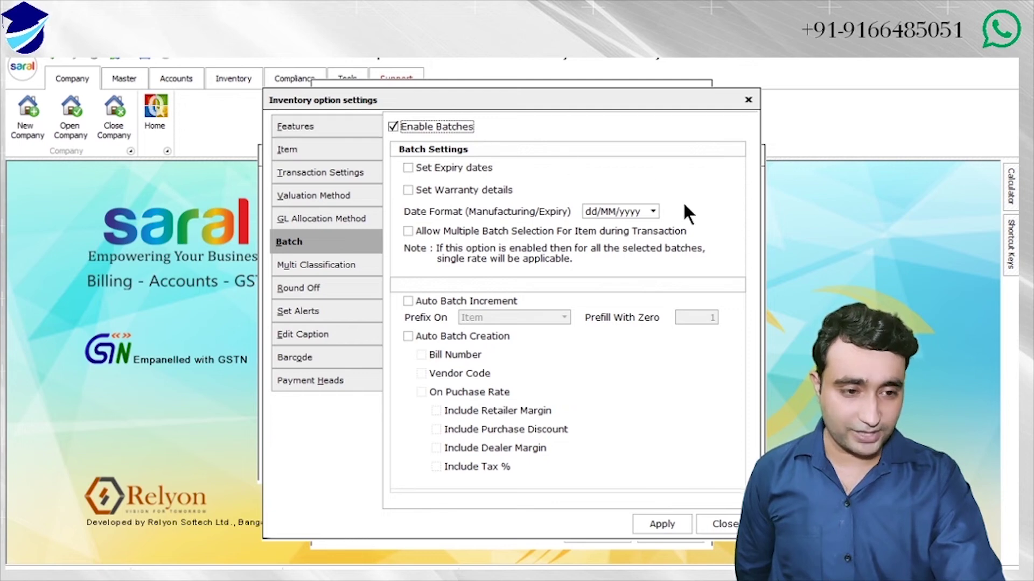
click(397, 127)
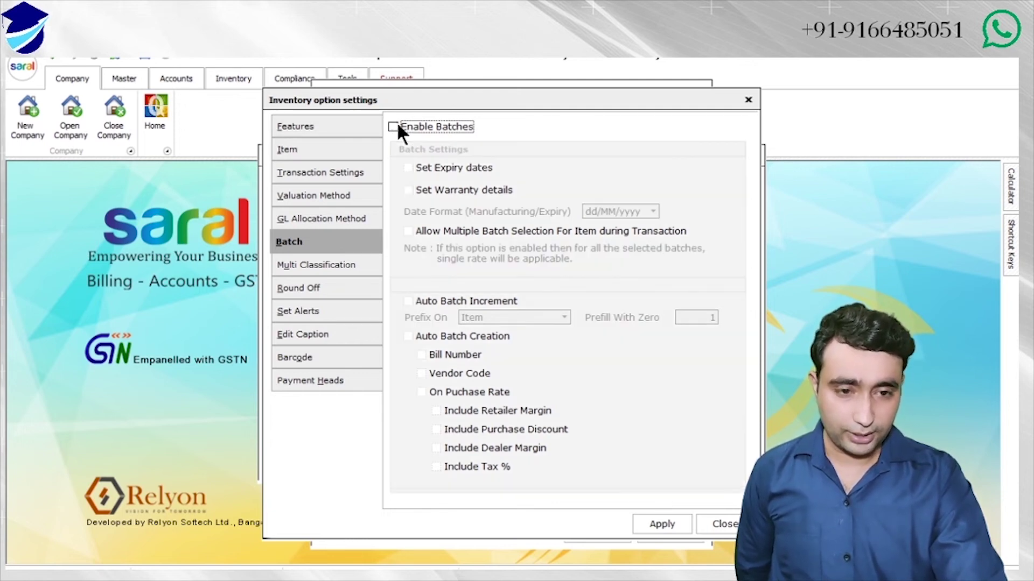
- Review the multi classification, round-off, alert, caption, barcode and payment head settings, and go back over the features, transaction and round-off settings
click(322, 267)
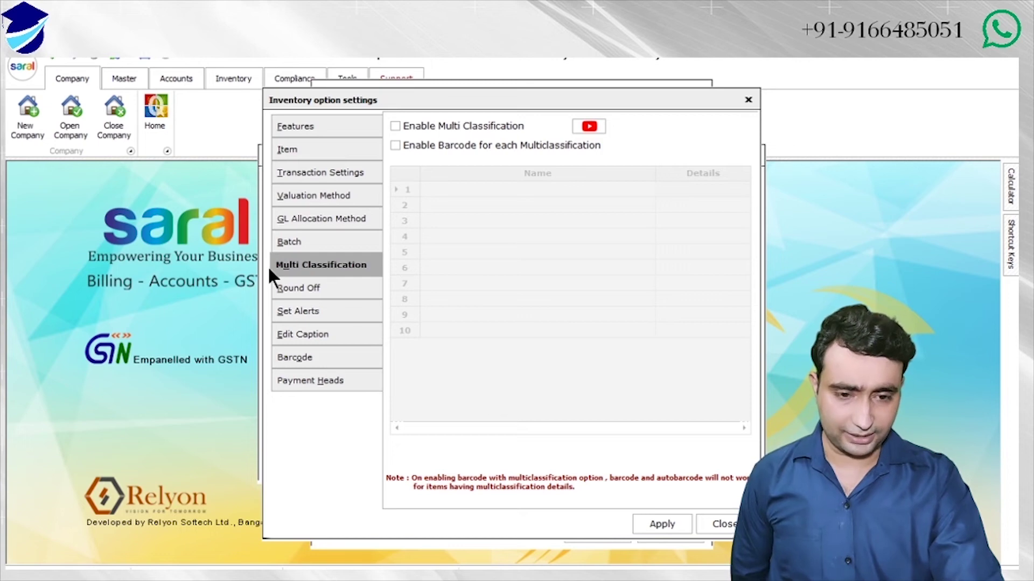
click(280, 285)
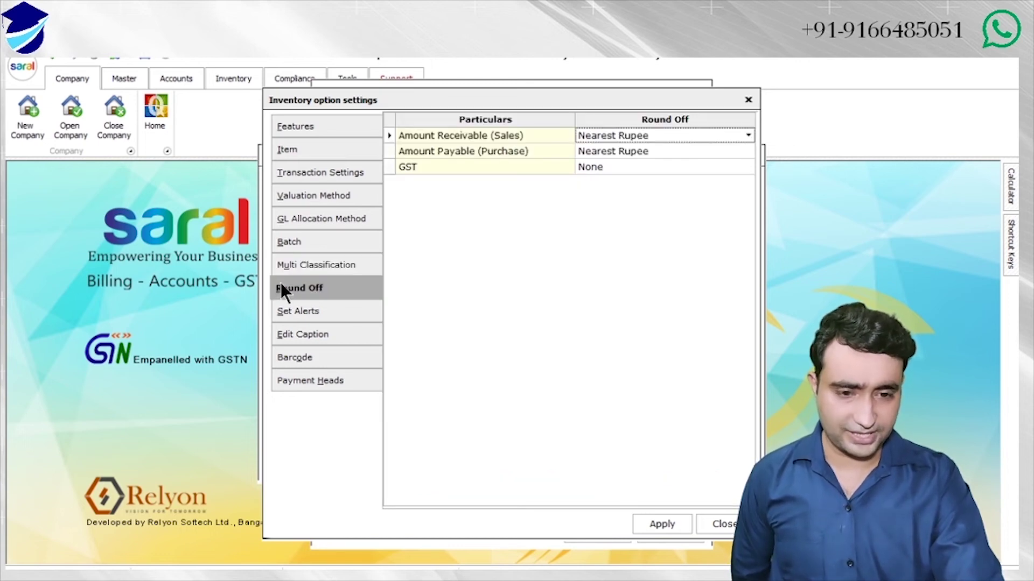
click(748, 135)
click(750, 136)
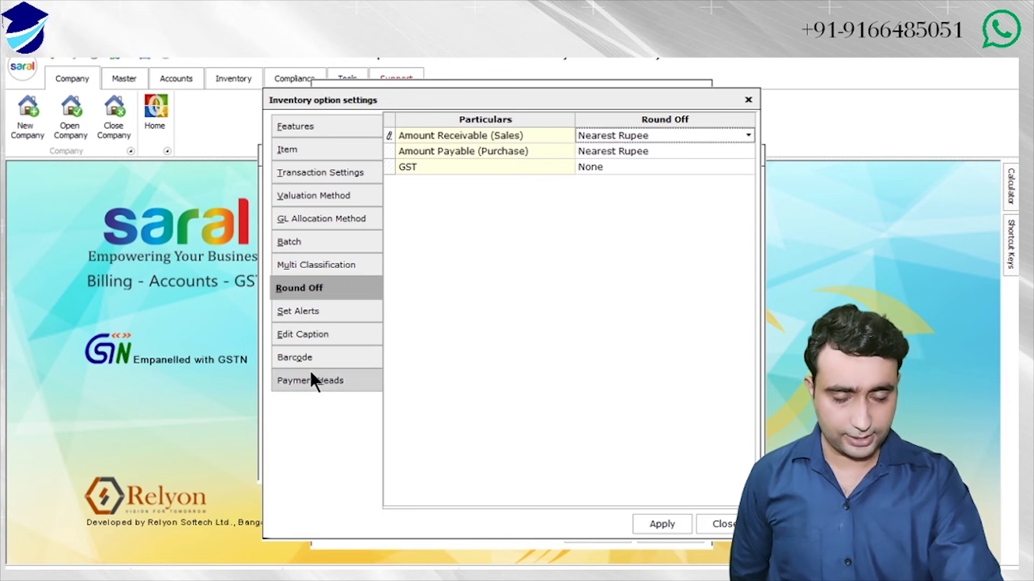
click(316, 311)
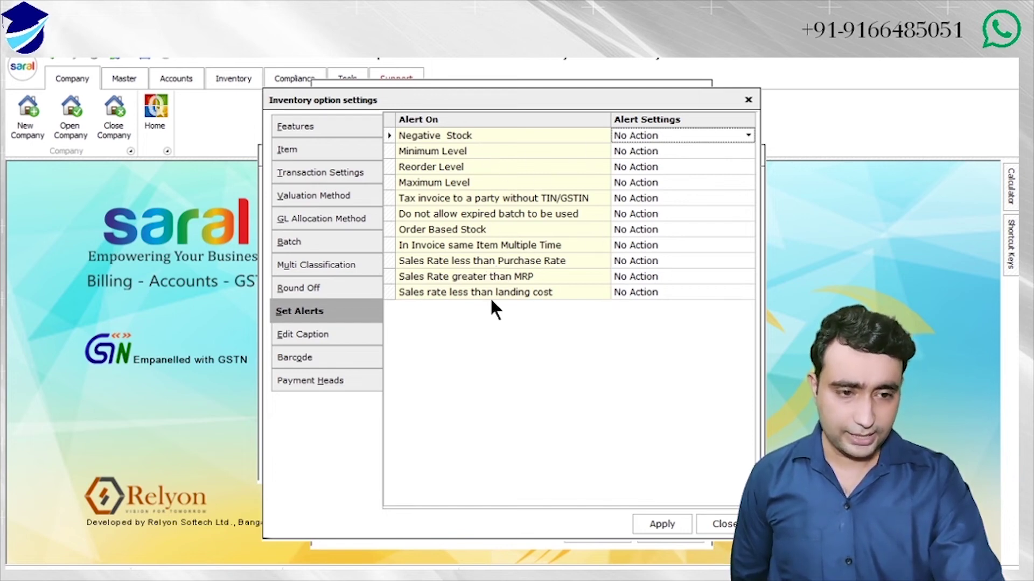
click(309, 338)
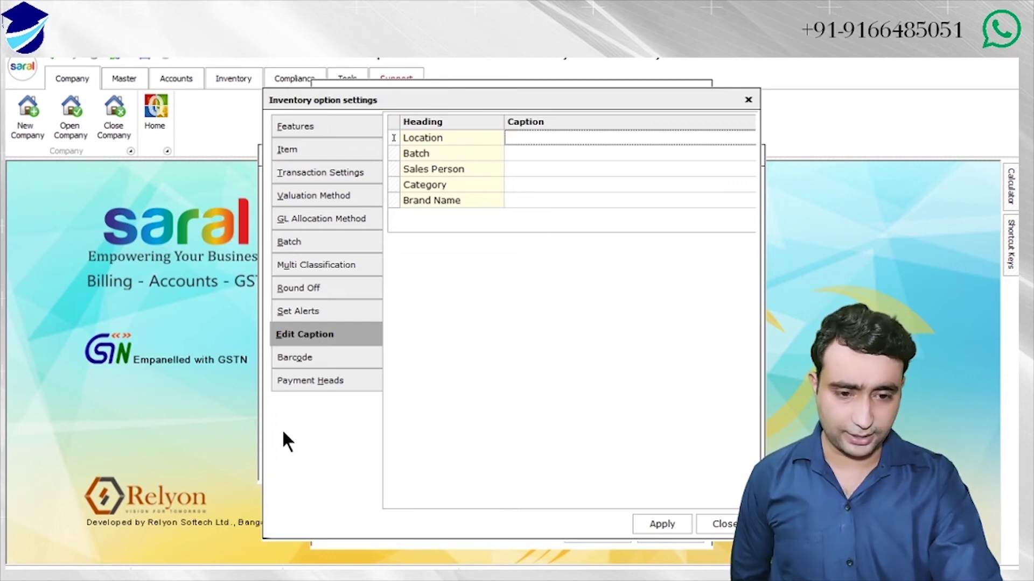
click(338, 360)
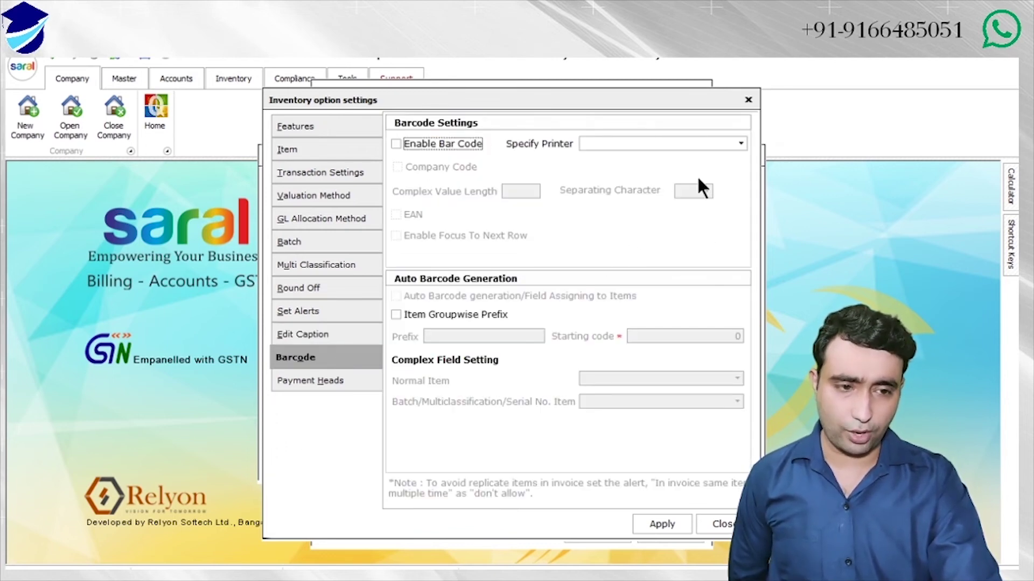
click(300, 378)
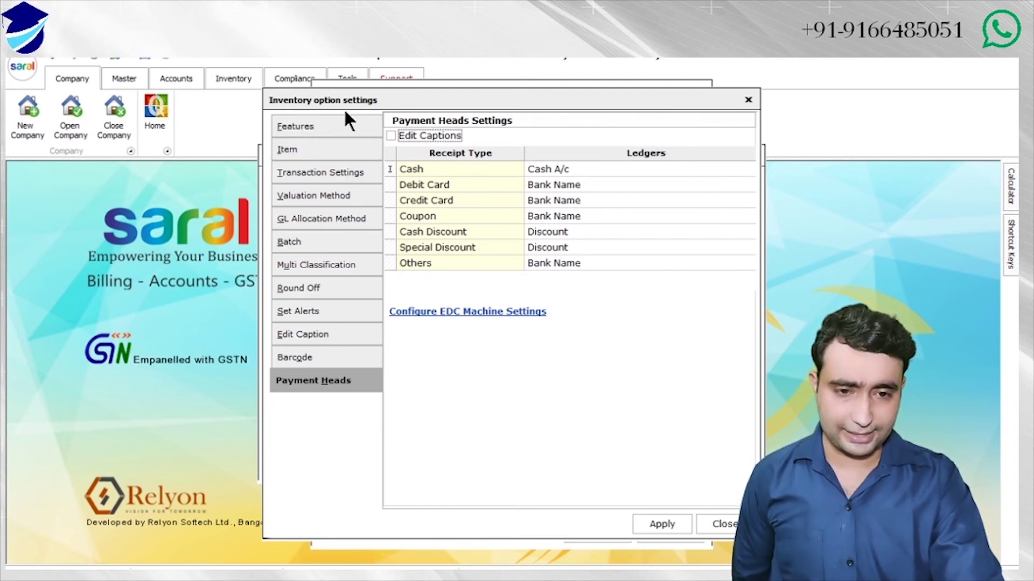
click(344, 123)
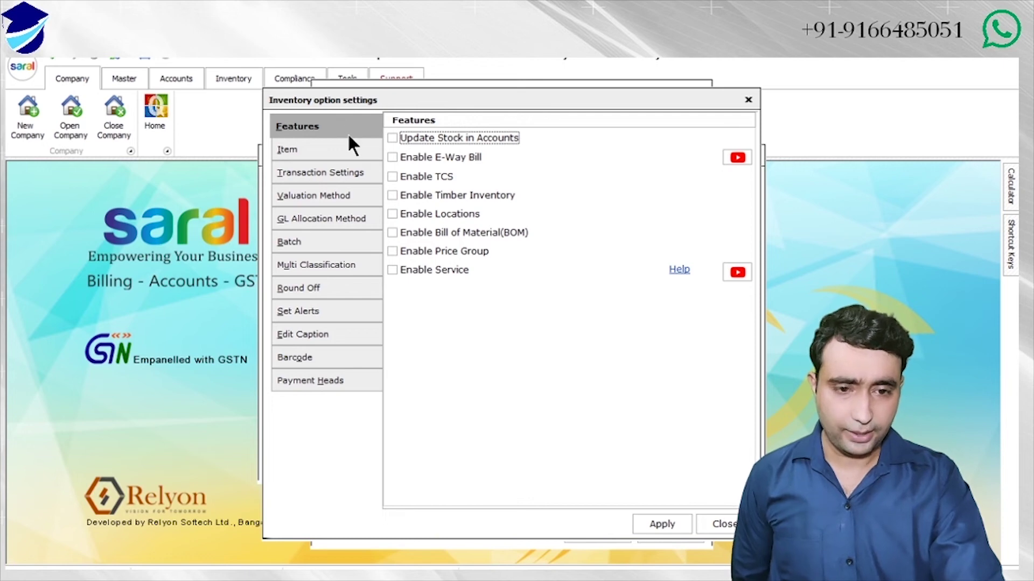
click(348, 168)
click(330, 285)
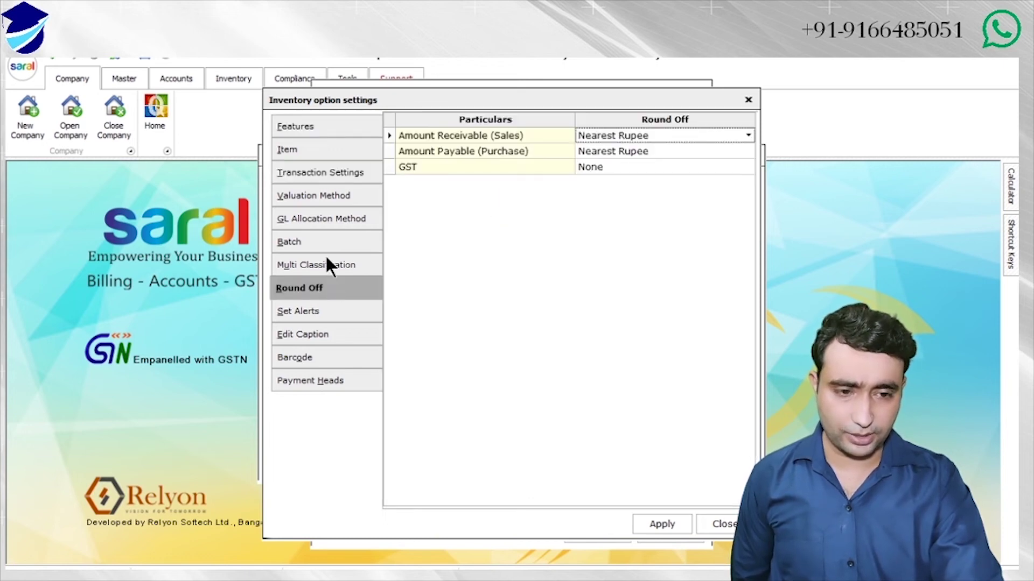
click(347, 125)
- Apply the inventory option settings without creating a transaction format for the new transactions, and close them
click(669, 521)
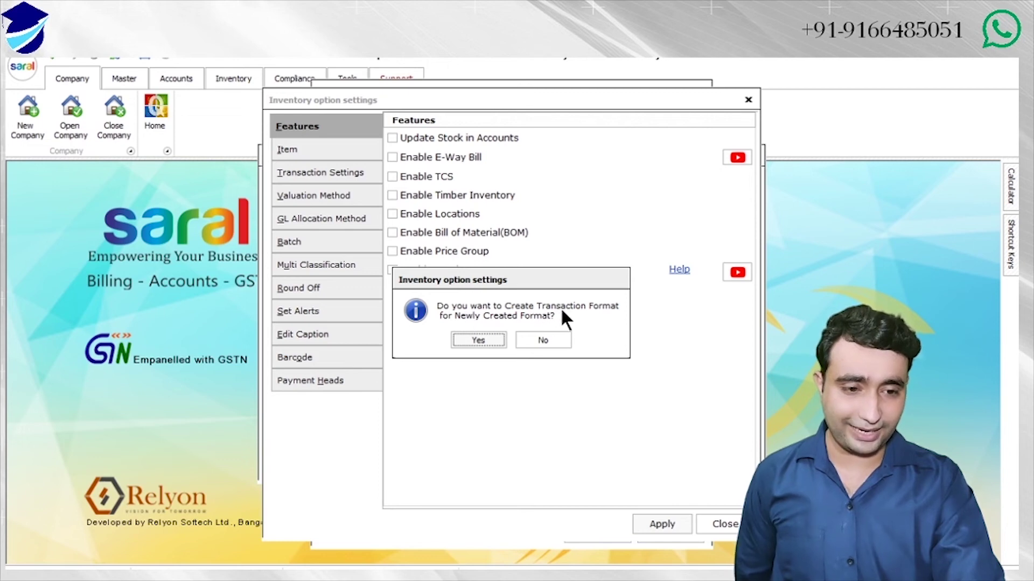
click(556, 339)
key(Return)
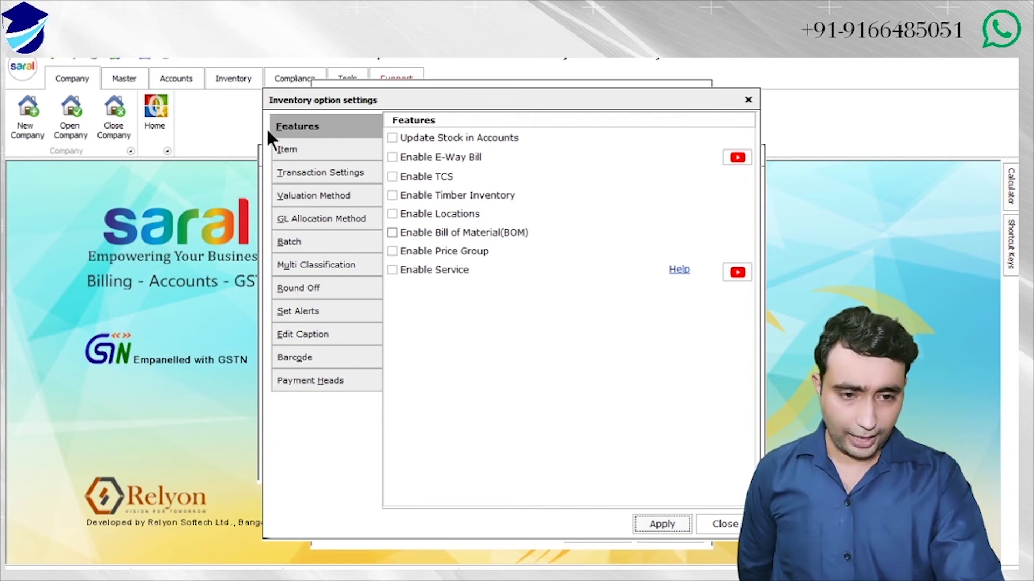
click(730, 526)
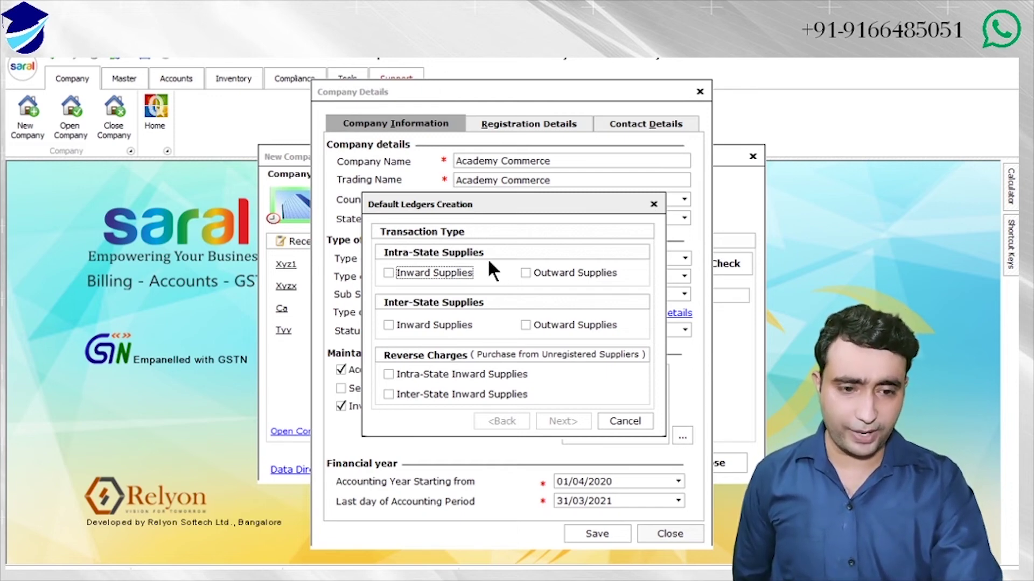
- For the default ledgers, include inward and outward supplies both intra-state and inter-state, and select all applicable tax rates
click(563, 273)
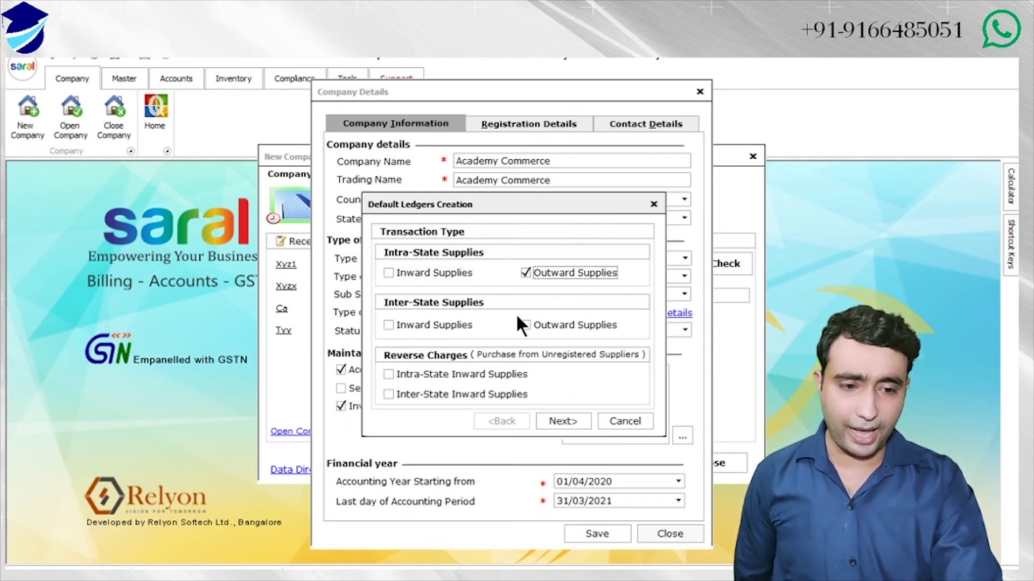
click(414, 323)
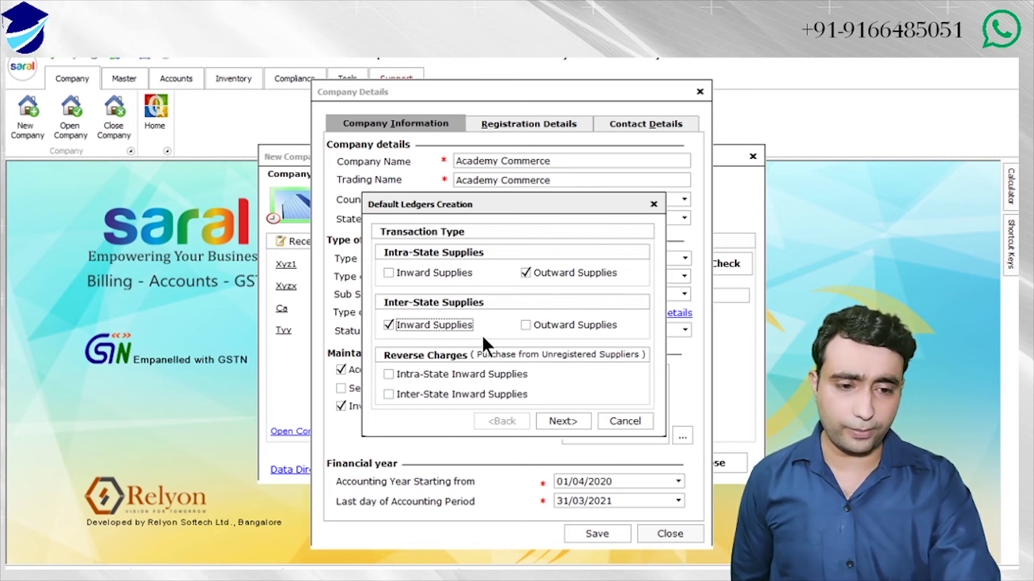
click(437, 269)
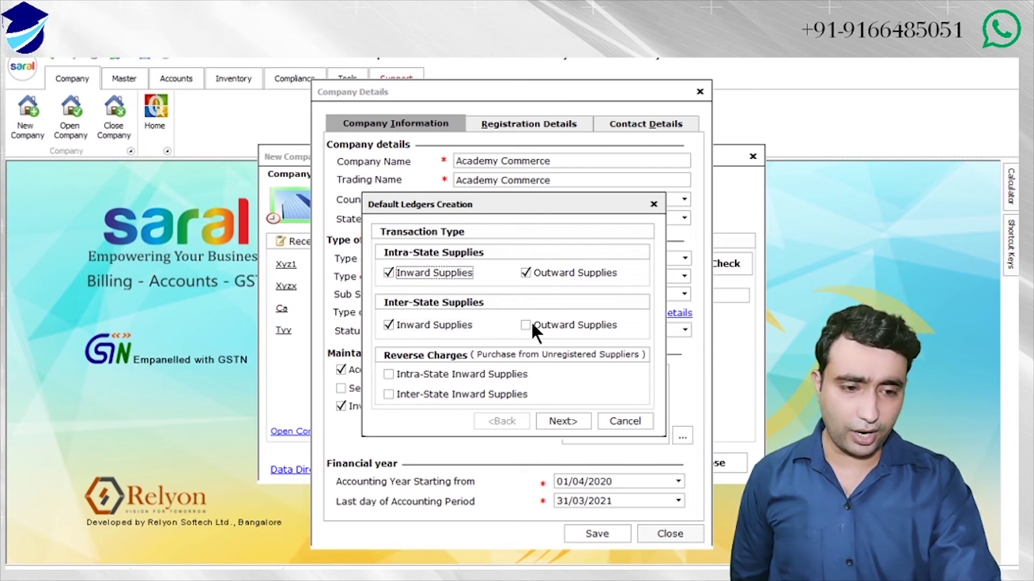
click(548, 323)
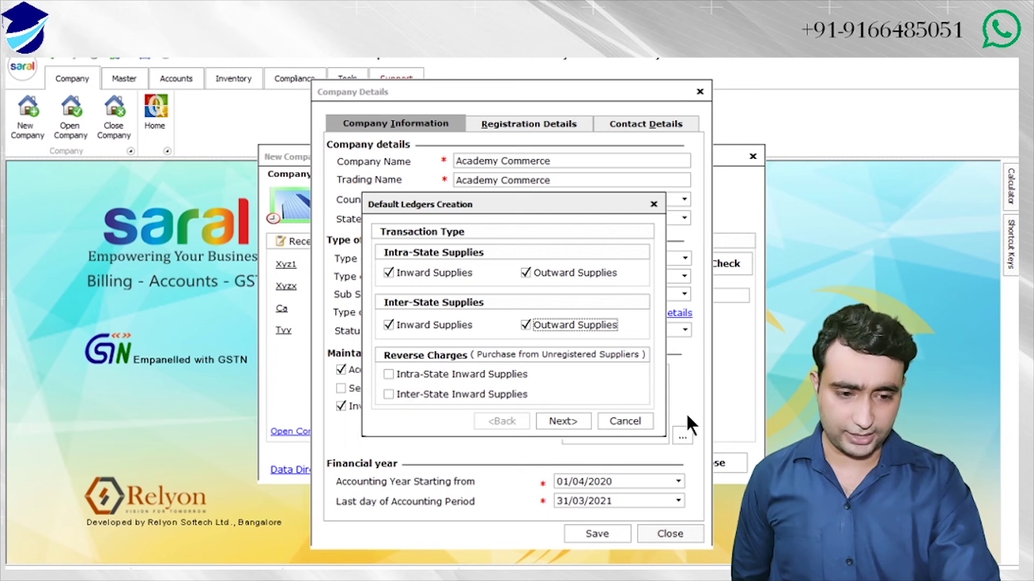
click(547, 421)
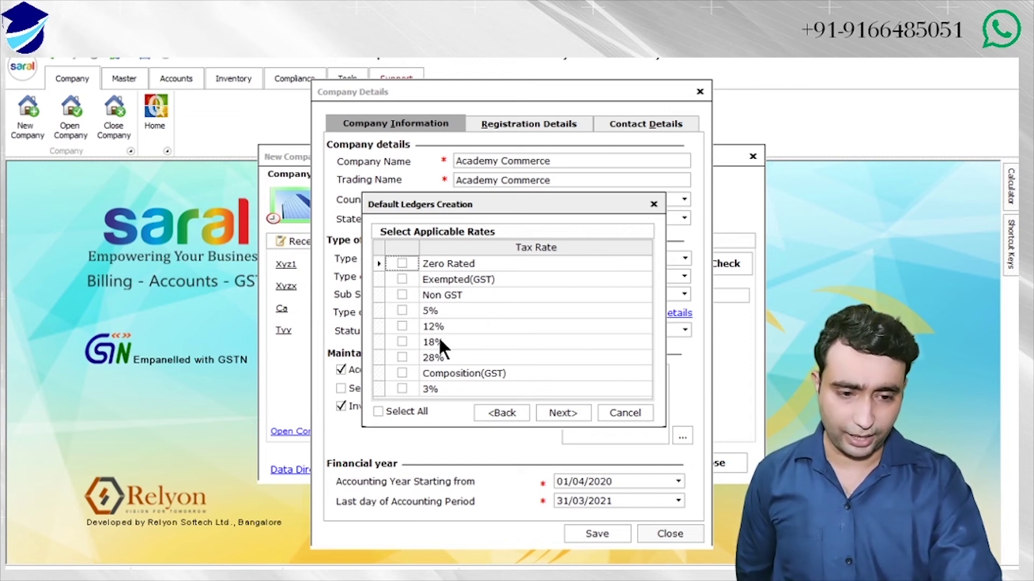
click(408, 412)
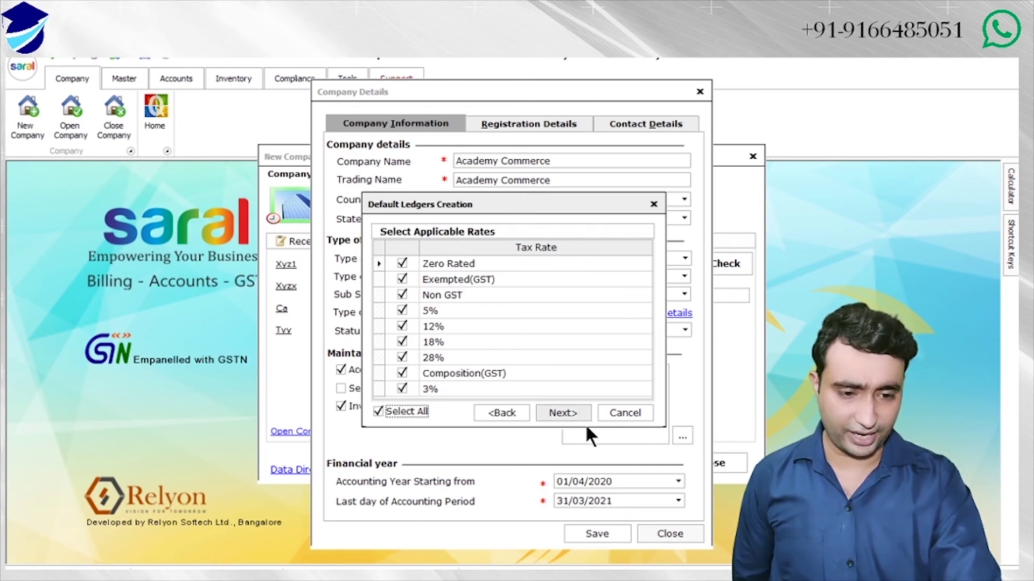
- Review the proposed GST sales, purchase and tax ledgers, create all the selected ones, and close the ledger creation list
click(571, 413)
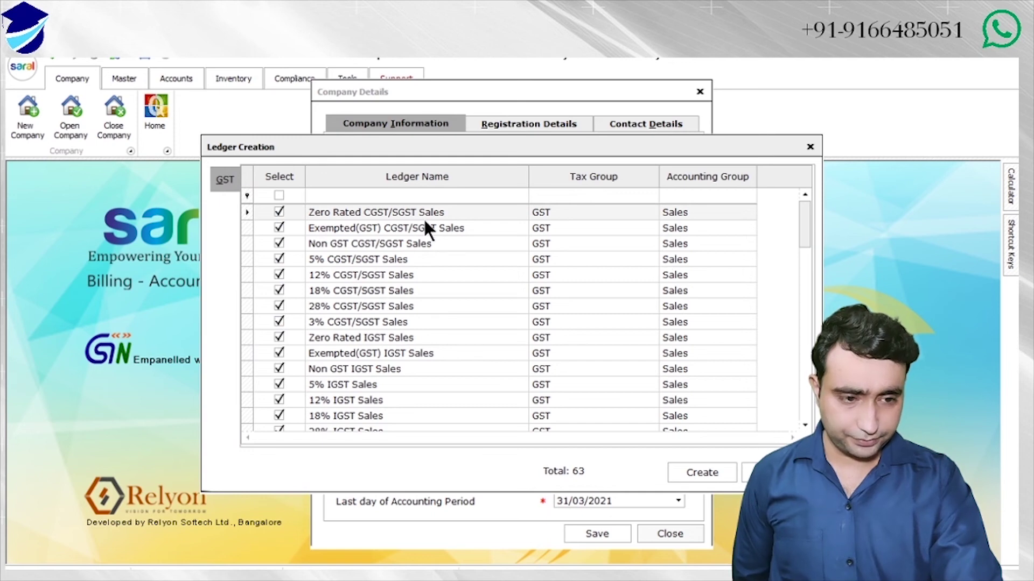
scroll(442, 240, down, 4)
scroll(442, 239, down, 10)
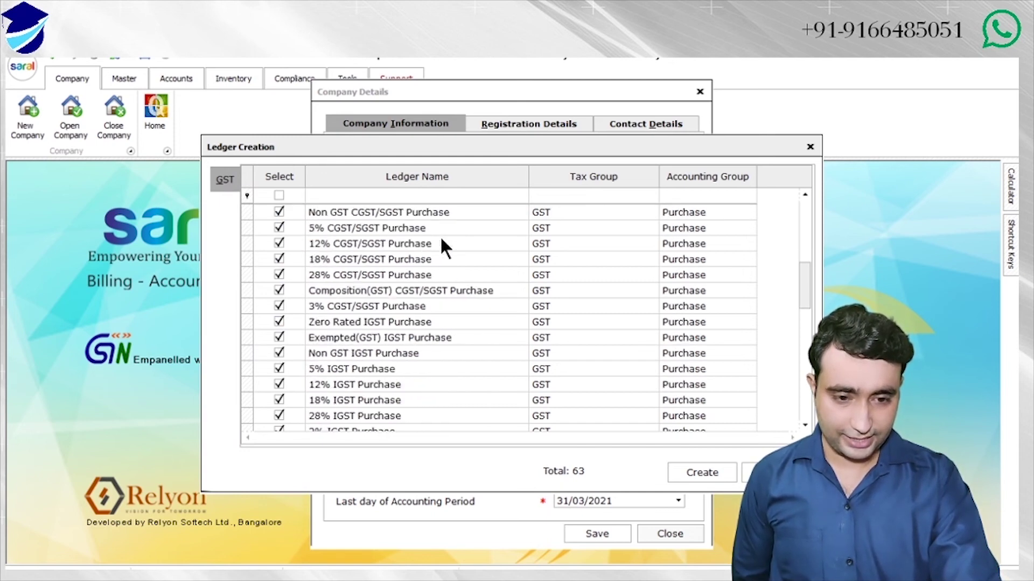
scroll(441, 242, up, 12)
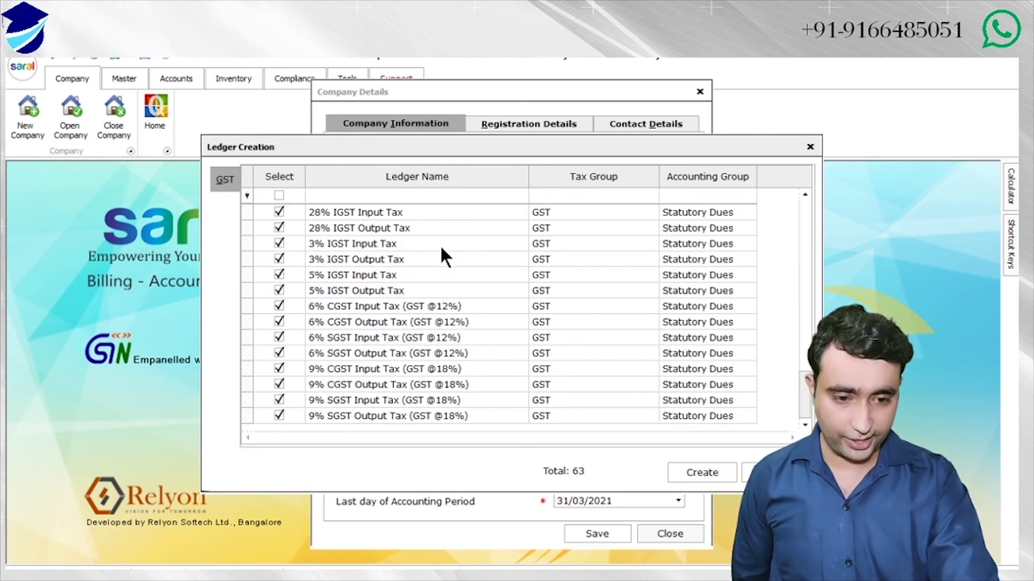
click(722, 470)
key(Return)
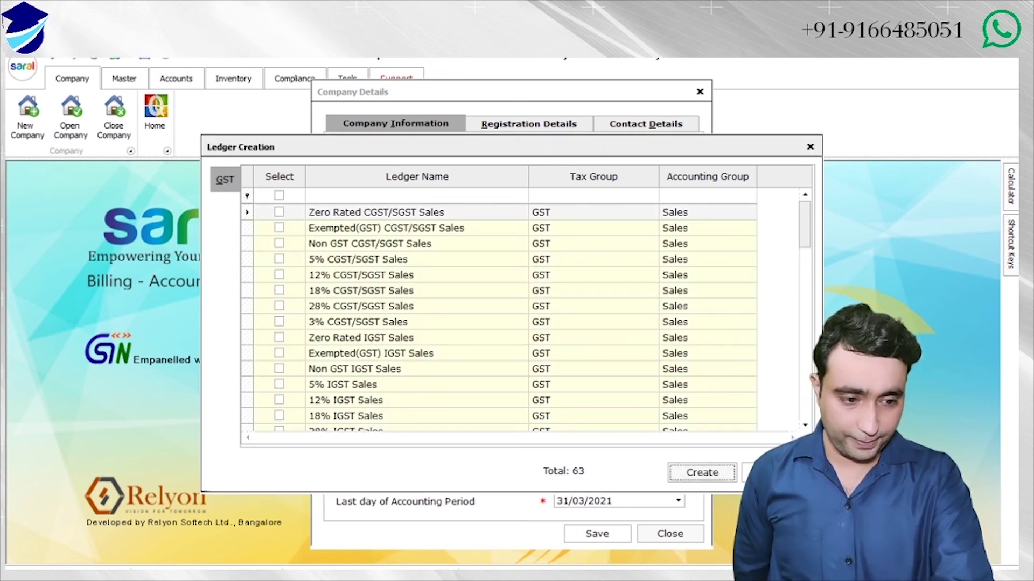
click(775, 472)
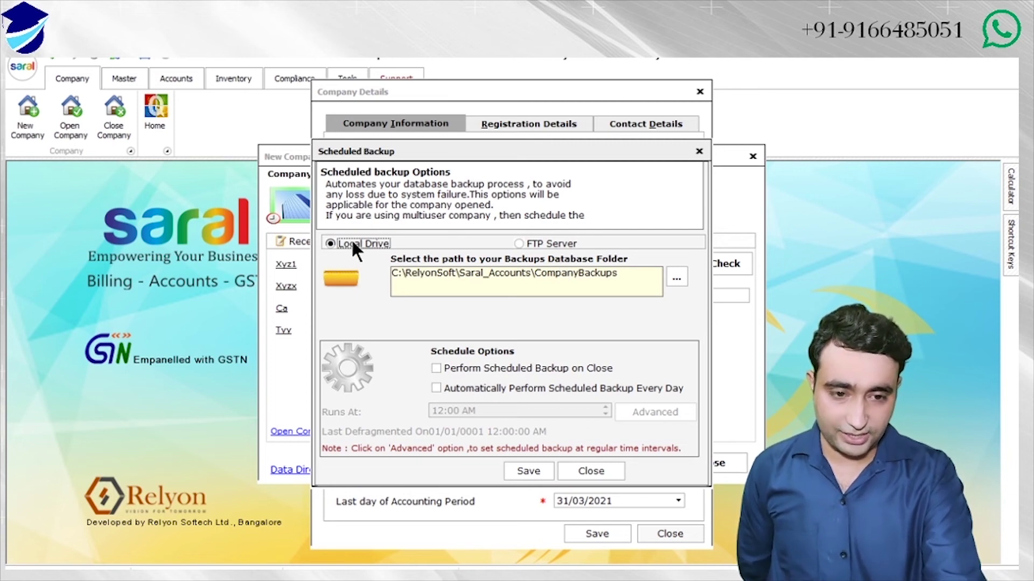
- Look at the FTP Server backup options, then save the scheduled backup with Local Drive as its destination and close the backup settings
click(555, 242)
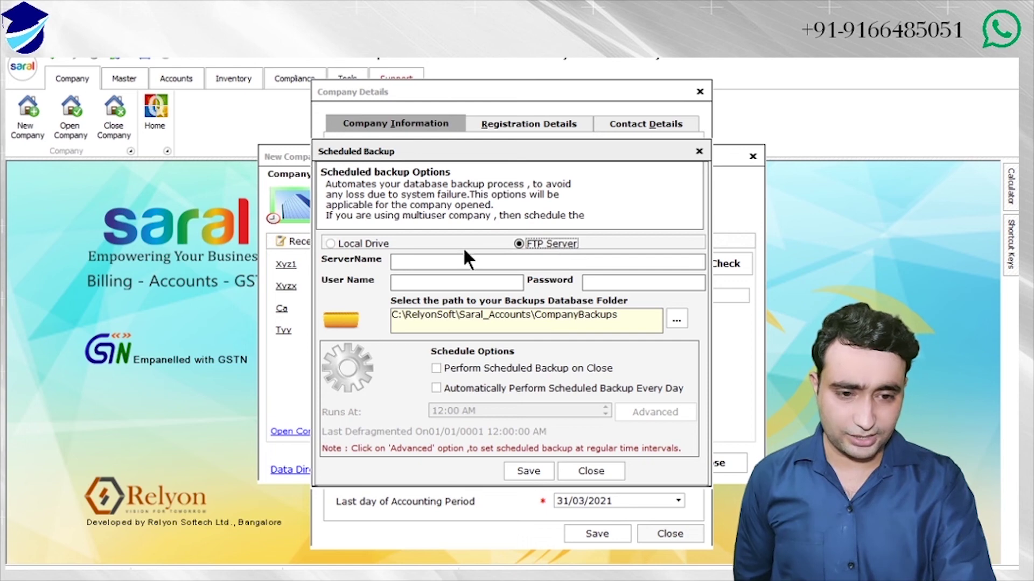
click(333, 242)
click(595, 528)
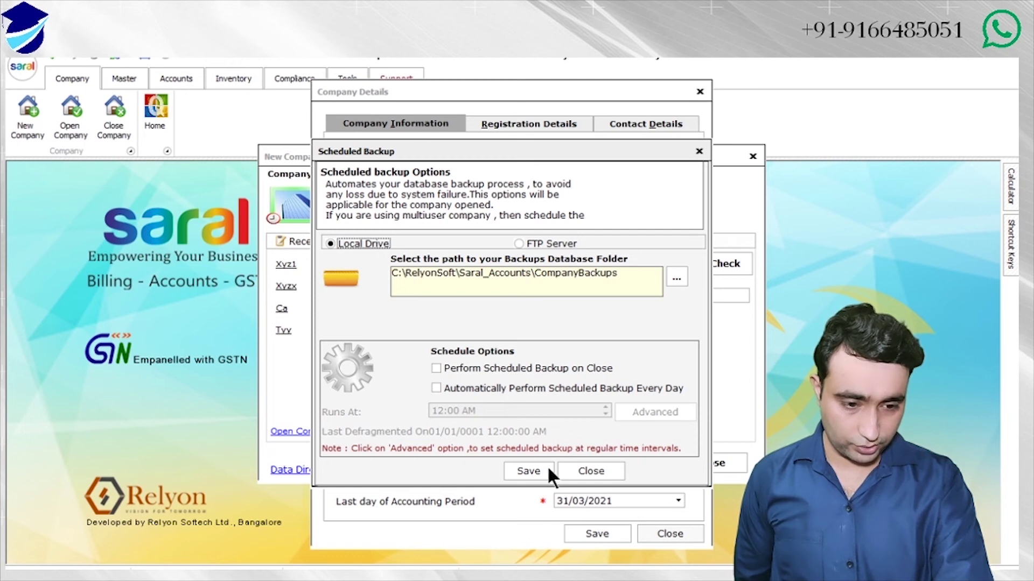
click(532, 470)
click(514, 339)
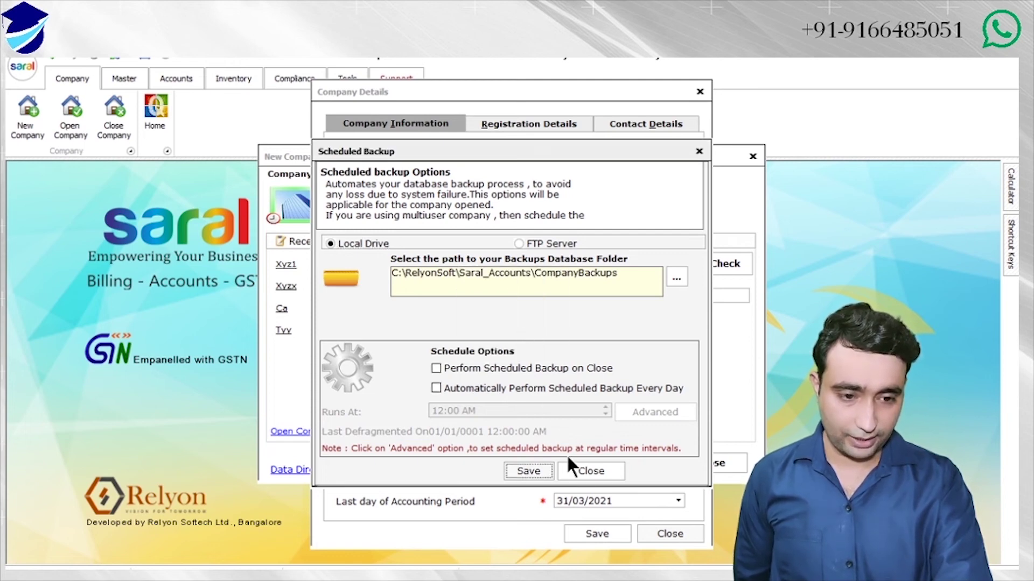
click(581, 470)
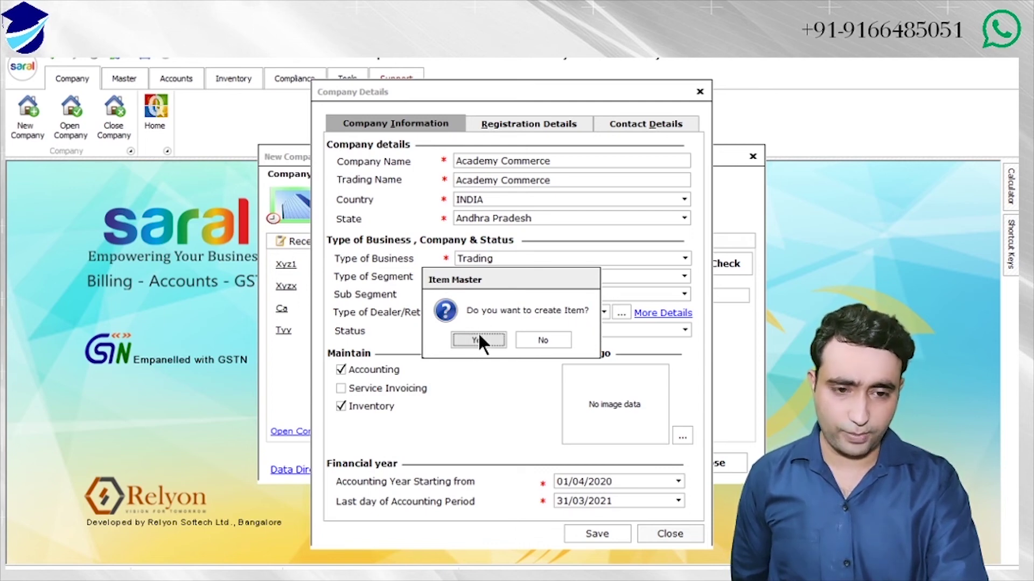
- Decline creating an item, look over the Bank Name ledger entry form, and close it to reach the company's home screen
click(554, 340)
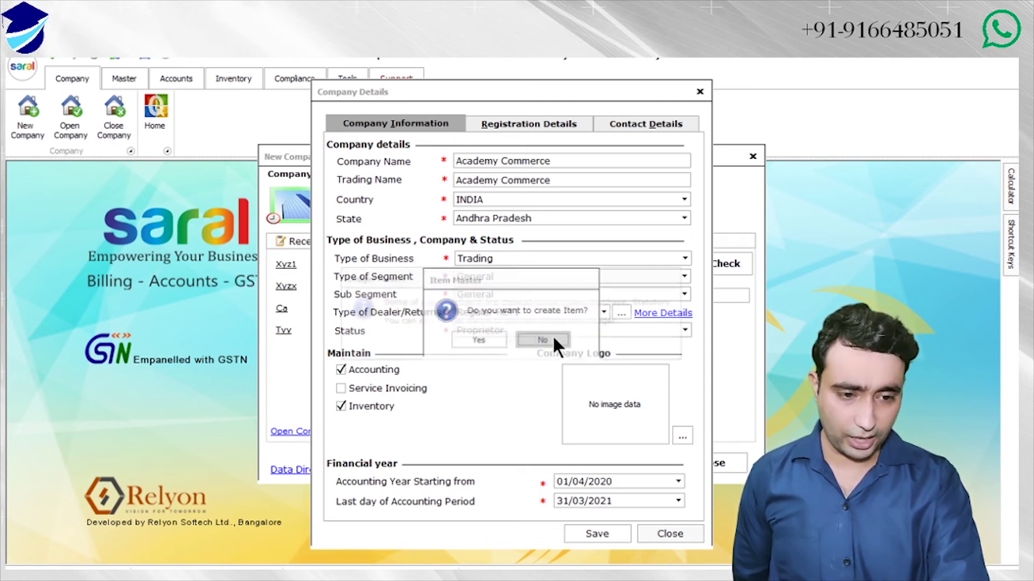
click(503, 343)
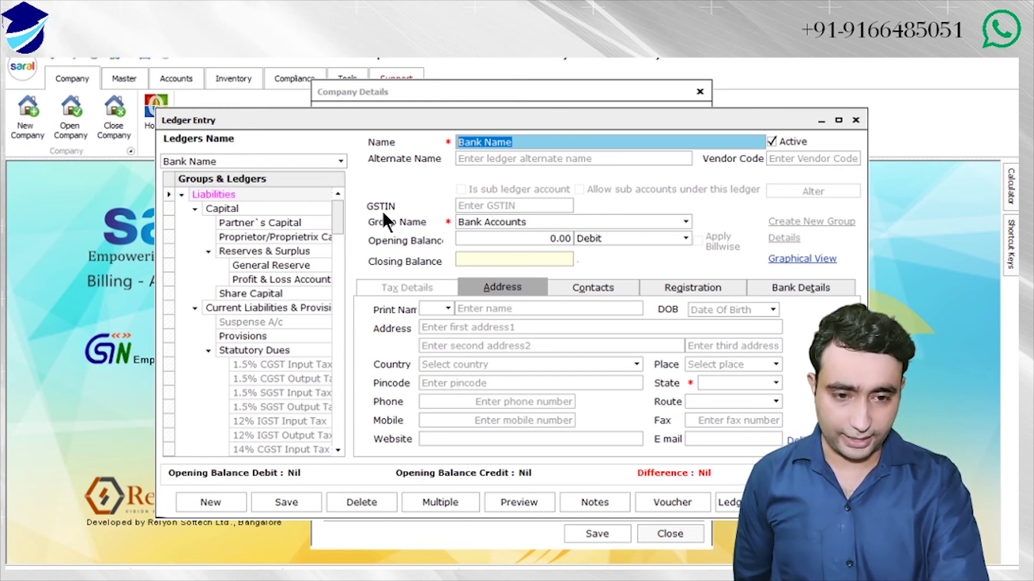
drag(335, 205, 356, 196)
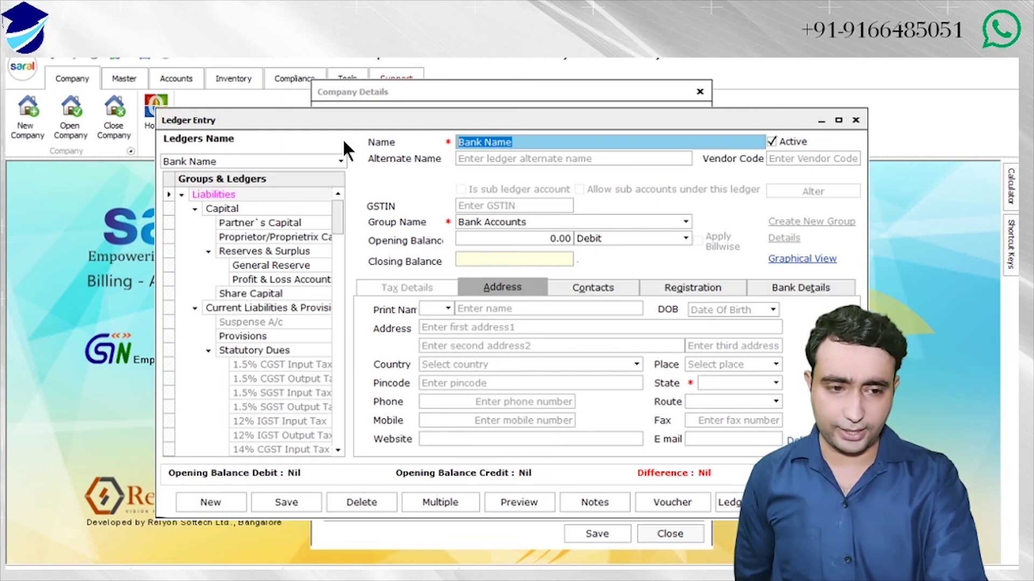
click(856, 121)
key(Escape)
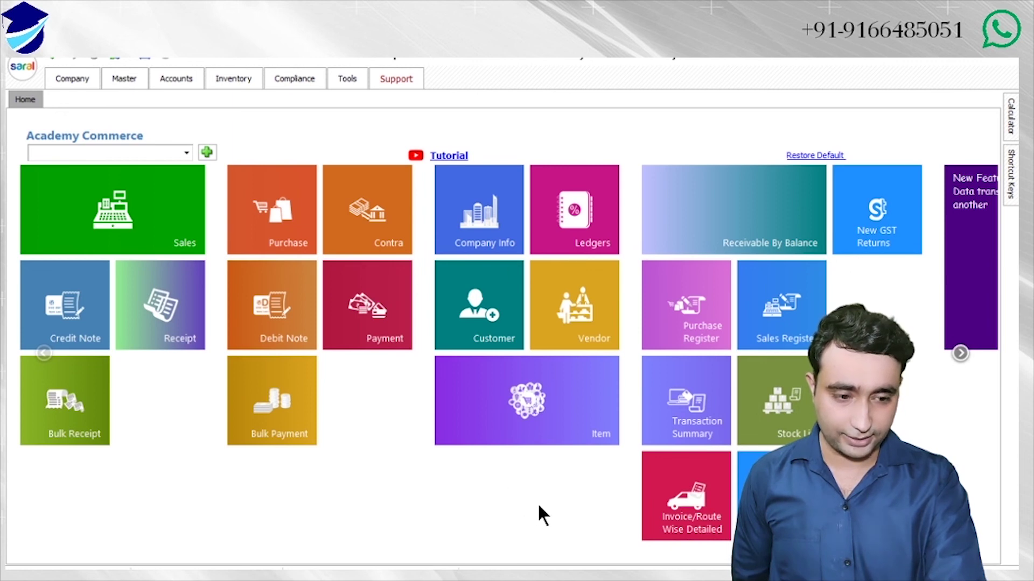
- Look over the home screen's transaction, master, register and GST return tiles from one end to the other
drag(539, 507, 254, 492)
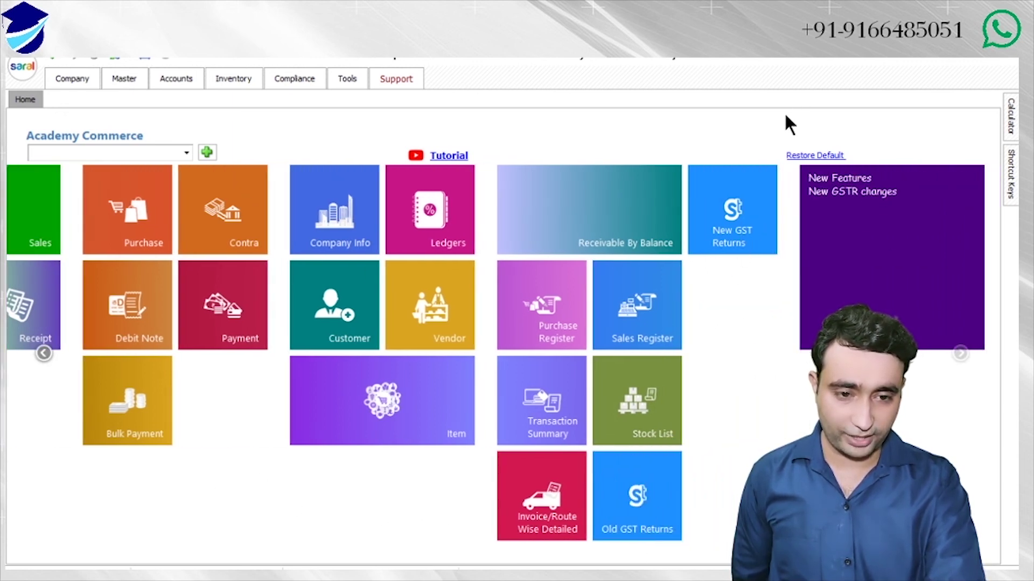
drag(269, 511, 528, 521)
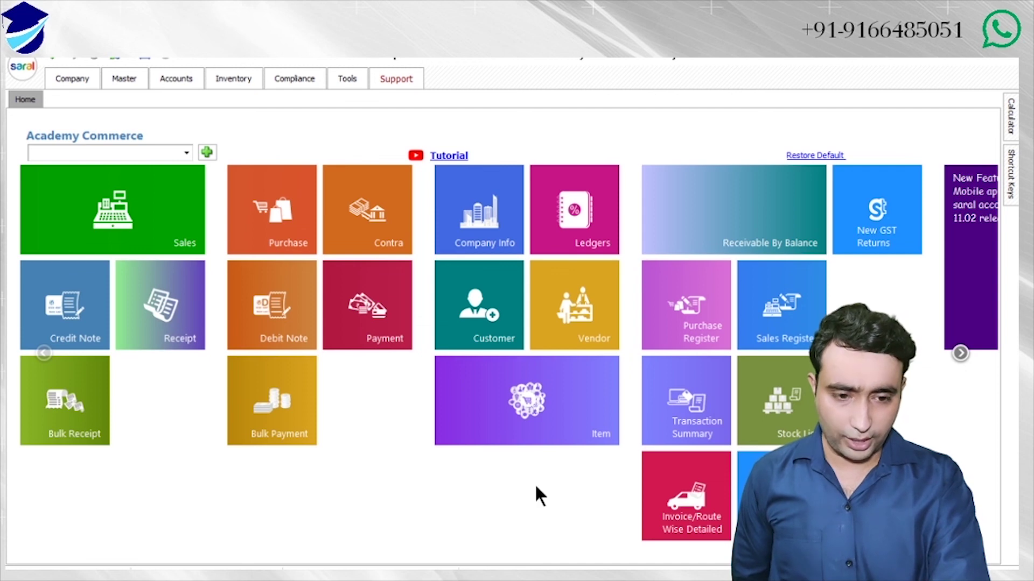
drag(535, 485, 331, 478)
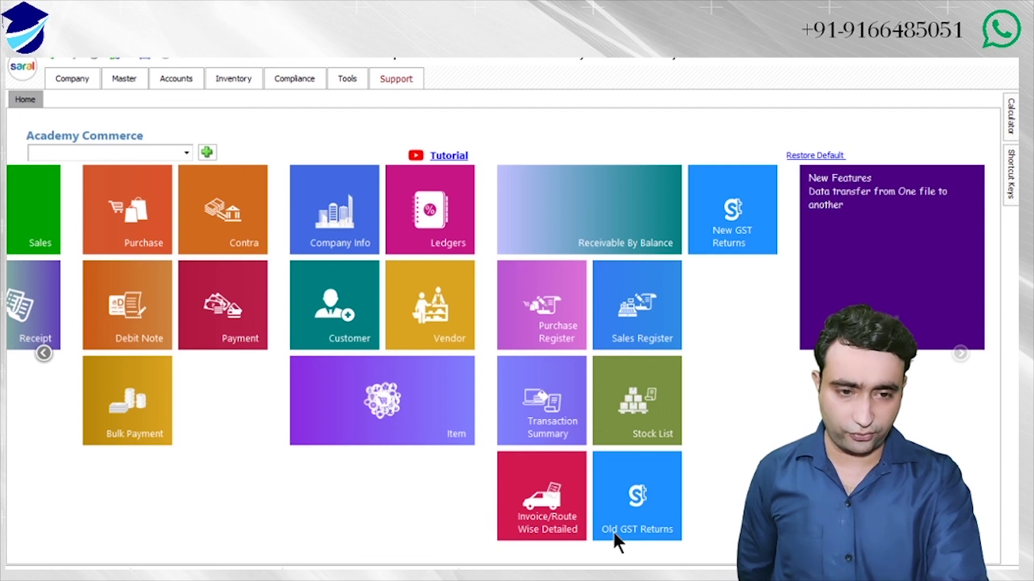
- Open the old GST returns and examine the GSTR1, GSTR 2, GSTR 3B and other GST tools for Apr/2020
click(634, 504)
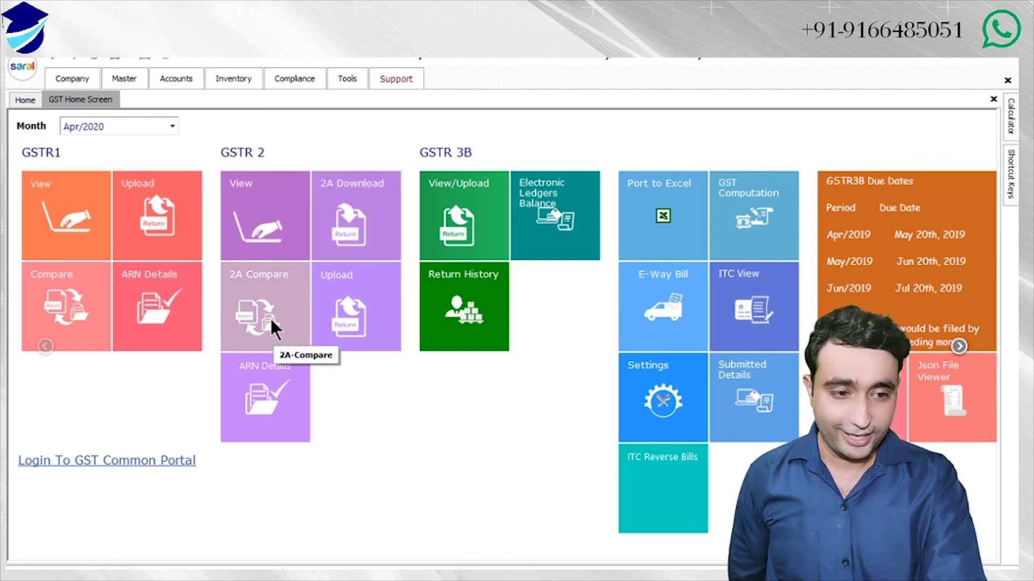
scroll(496, 456, down, 2)
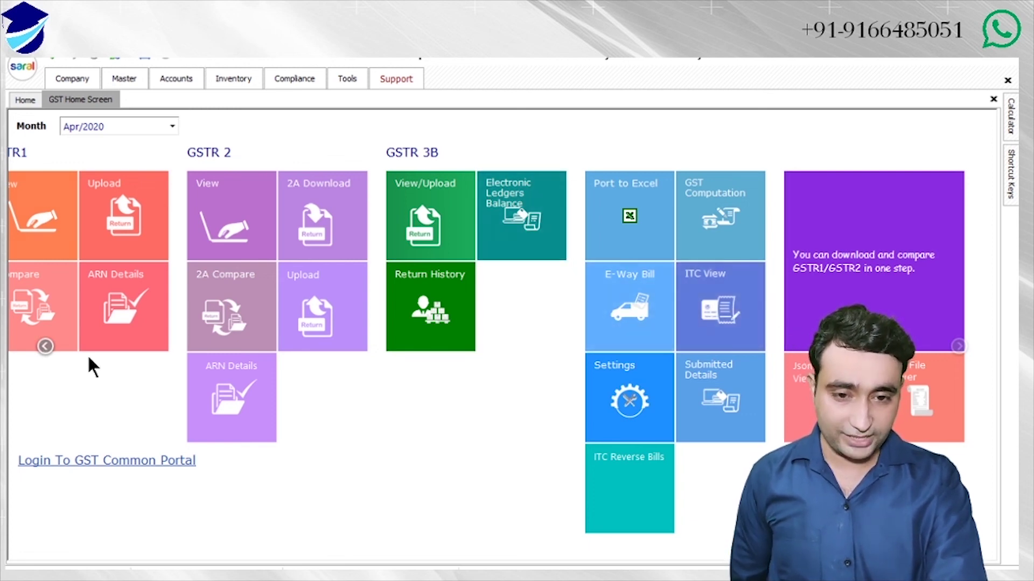
drag(371, 466, 538, 470)
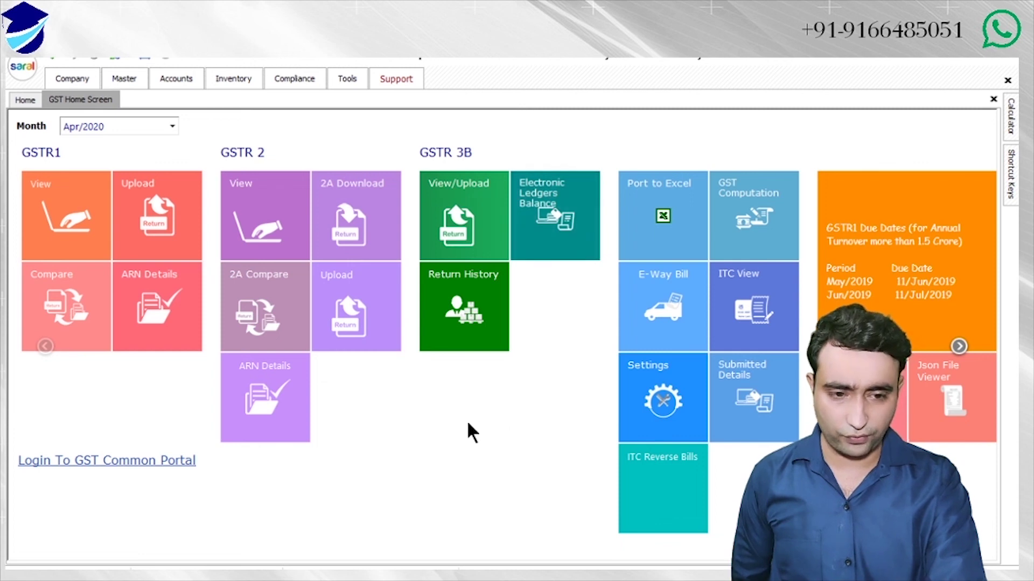
scroll(464, 420, down, 1)
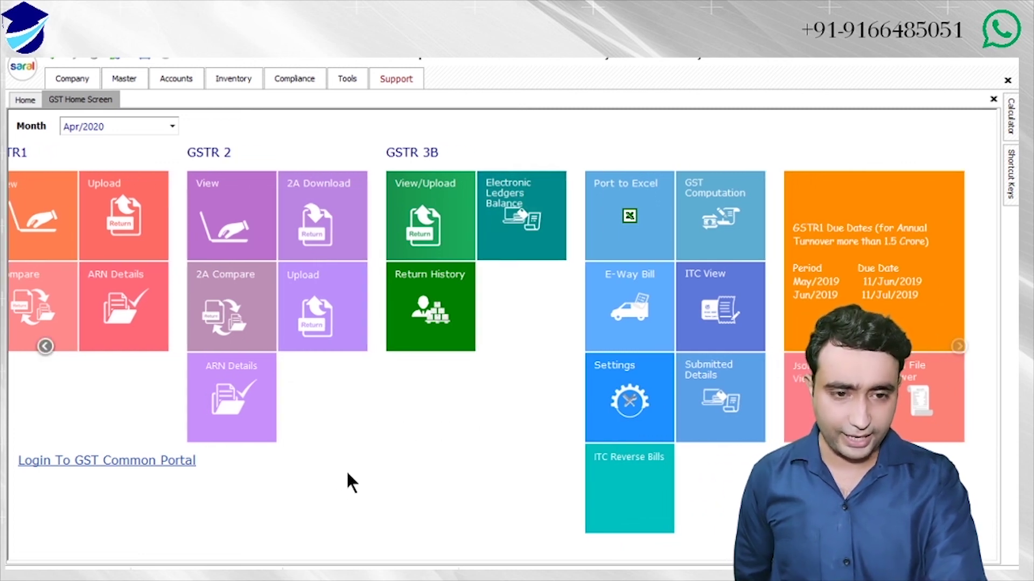
scroll(346, 462, up, 1)
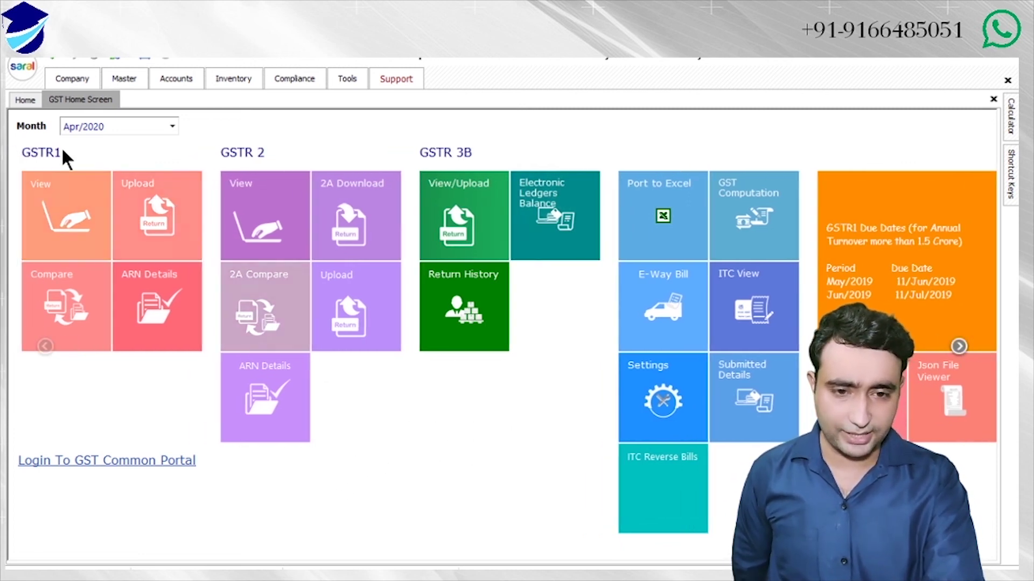